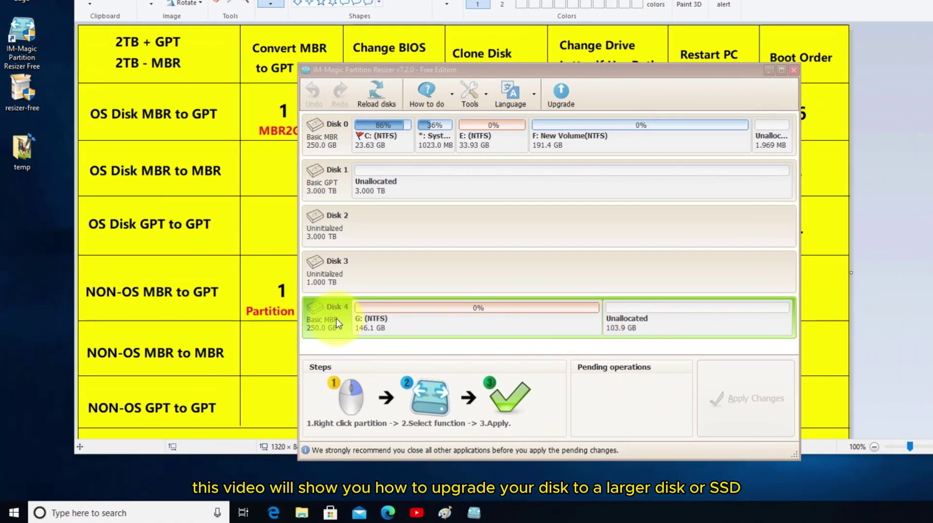
Inspect the attached disks: 3 TB GPT Disk 1, 3 TB Disk 2, 1 TB Disk 3, 250 GB Disk 4
{"action": "left_click", "coordinate": [333, 192]}
{"action": "left_click", "coordinate": [326, 219]}
{"action": "left_click", "coordinate": [332, 197]}
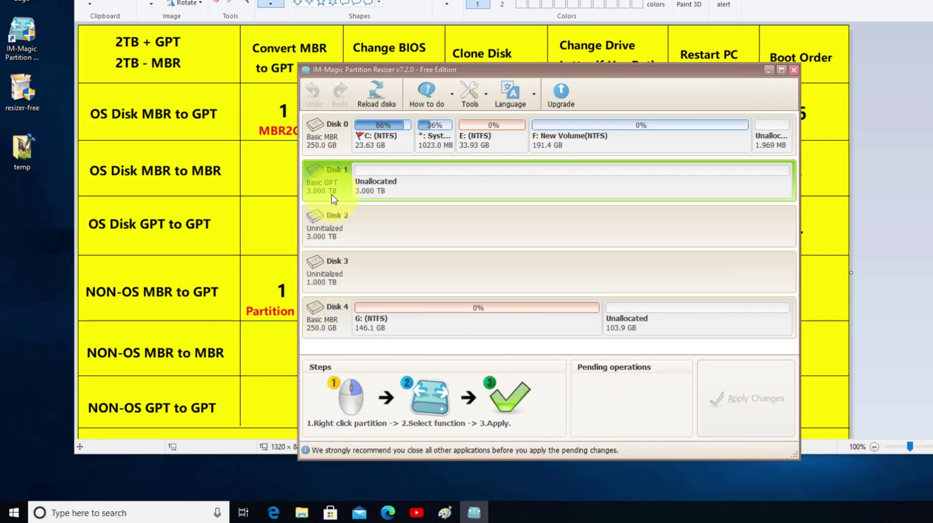
{"action": "left_click", "coordinate": [329, 258]}
{"action": "left_click", "coordinate": [334, 222]}
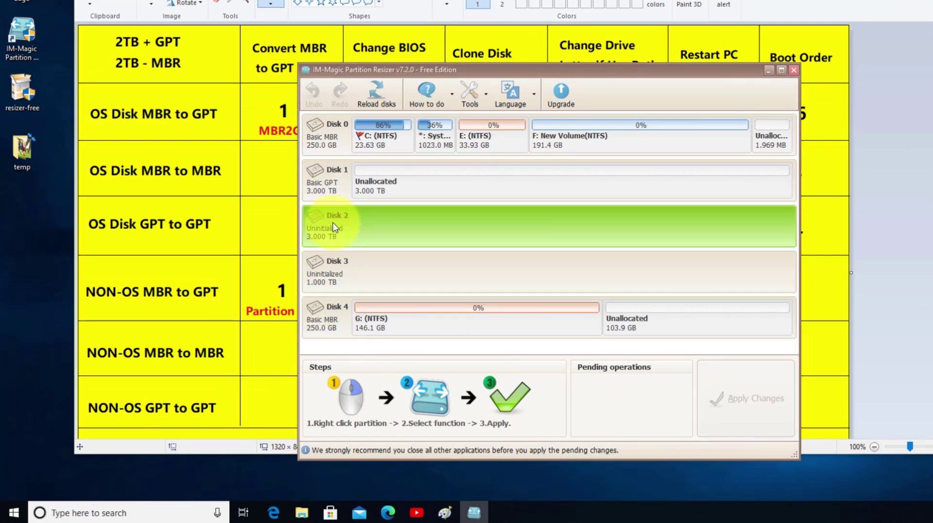
{"action": "left_click", "coordinate": [333, 323]}
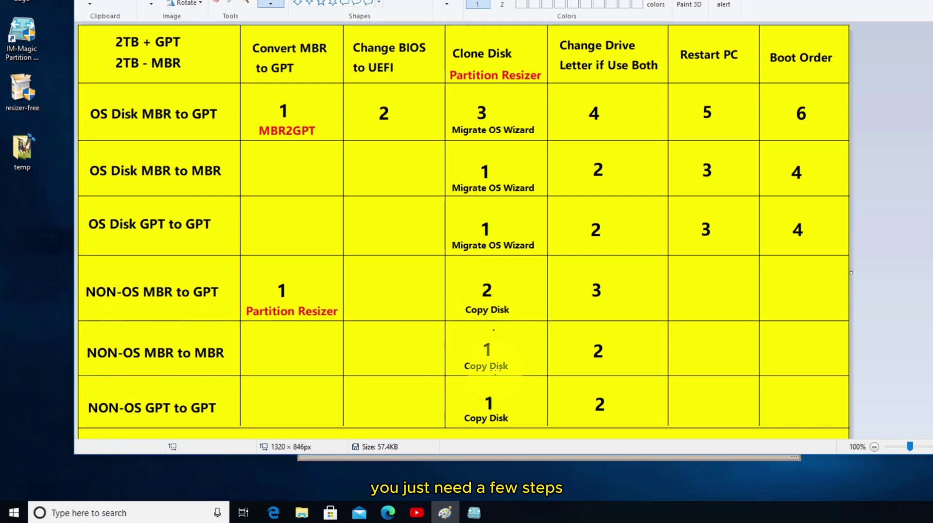
Queue a copy of the 250 GB Disk 4 onto the 1 TB Disk 3, keeping default partition sizes
{"action": "left_click", "coordinate": [474, 512]}
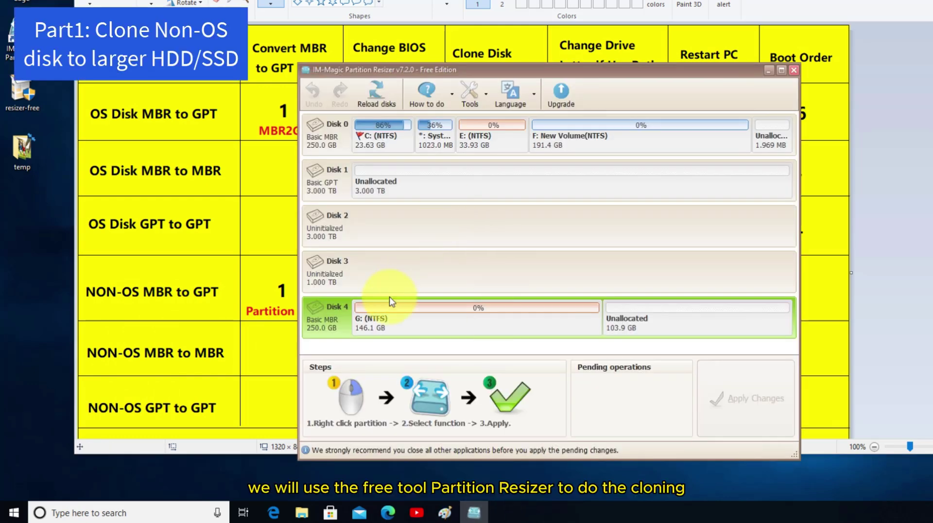
{"action": "right_click", "coordinate": [325, 314]}
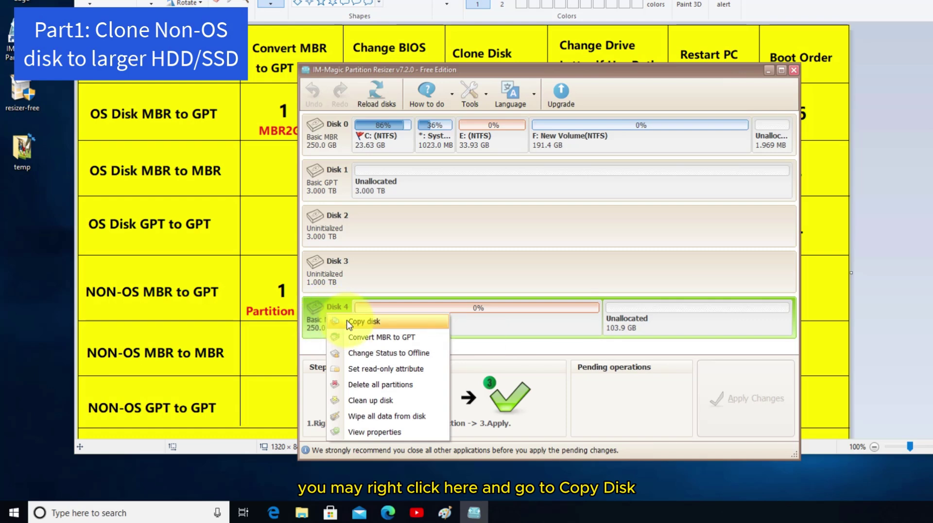
{"action": "left_click", "coordinate": [348, 322]}
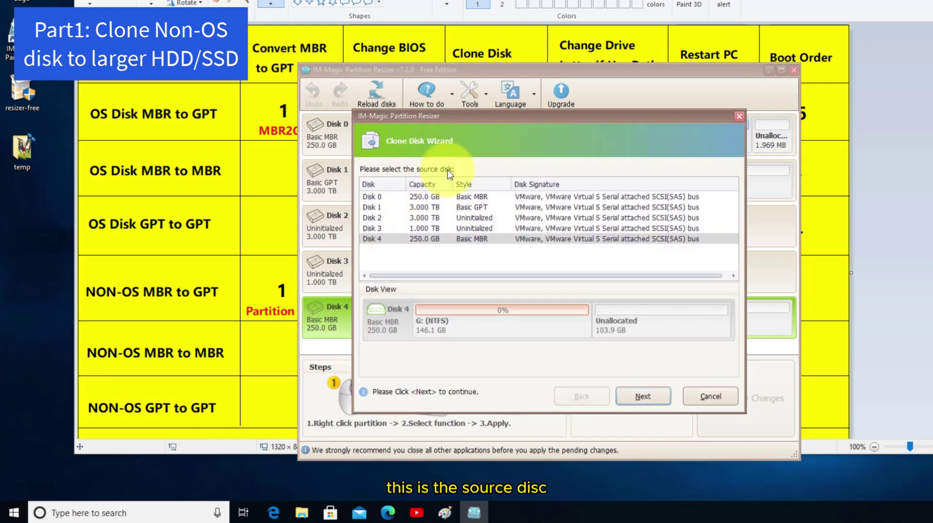
{"action": "left_click", "coordinate": [646, 399]}
{"action": "left_click", "coordinate": [466, 228]}
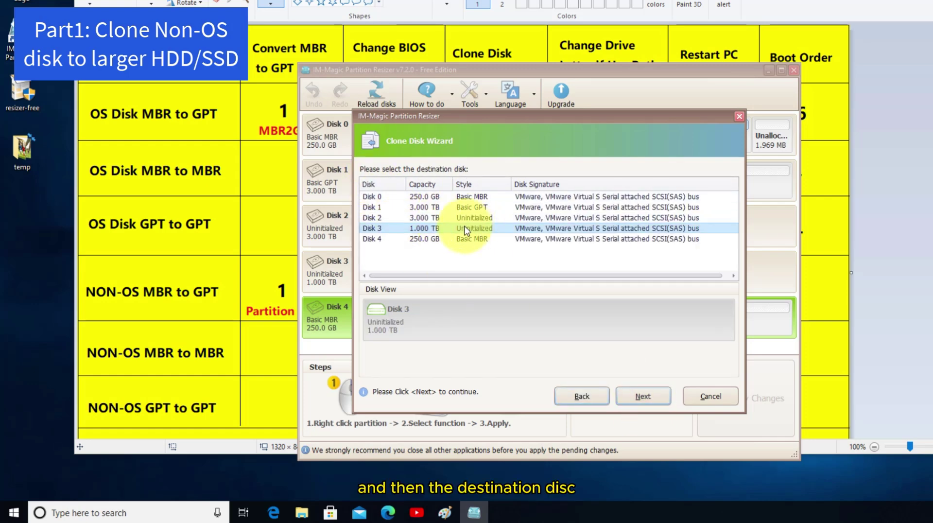
{"action": "left_click", "coordinate": [375, 207]}
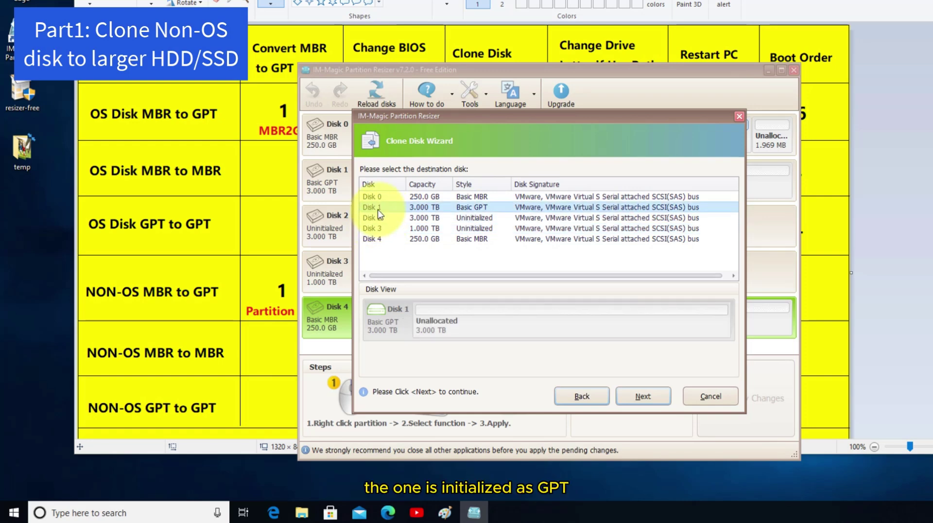
{"action": "left_click", "coordinate": [475, 219]}
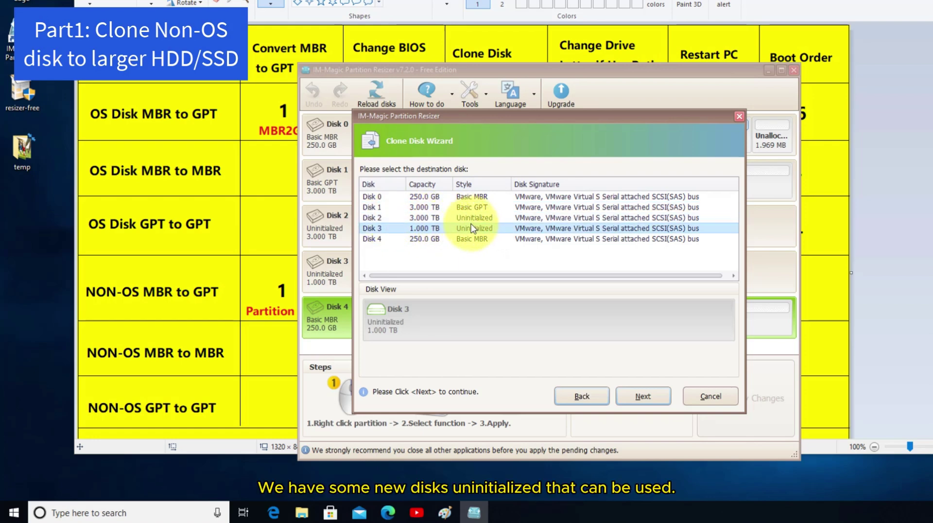
{"action": "left_click", "coordinate": [475, 228]}
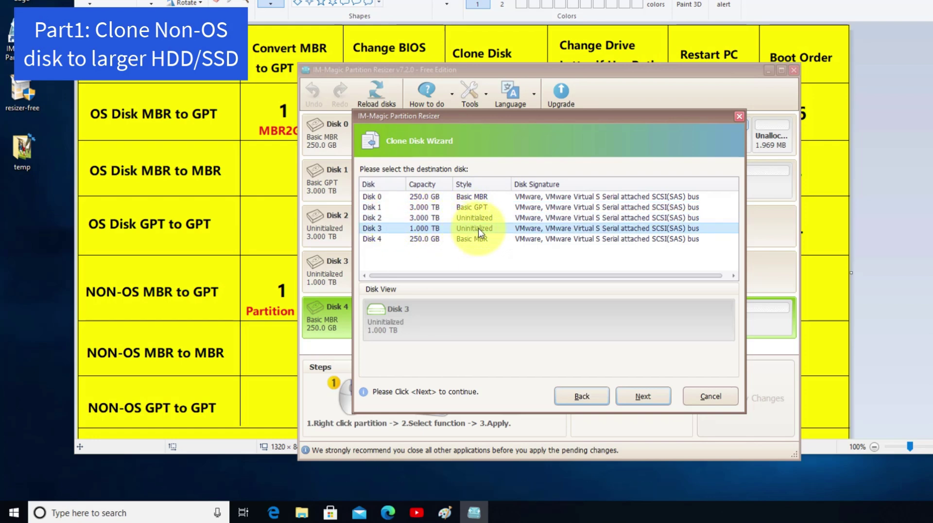
{"action": "left_click", "coordinate": [631, 398]}
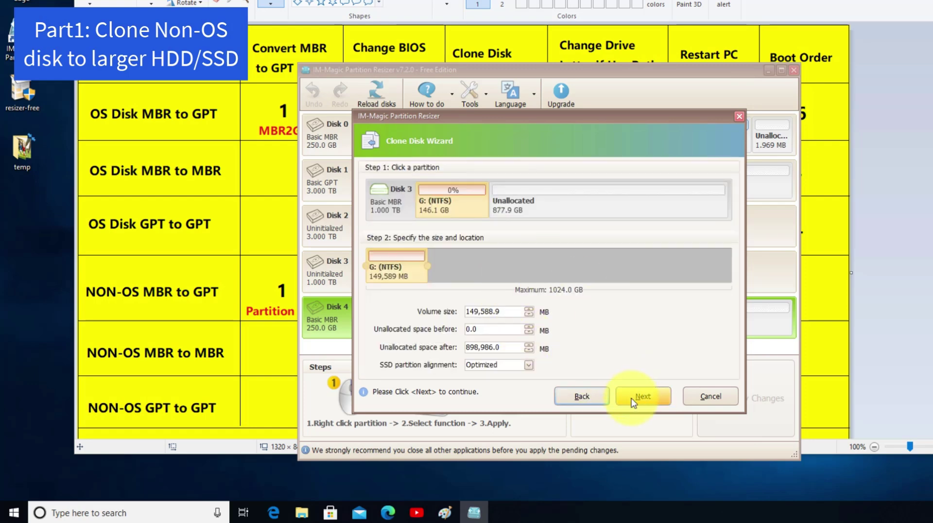
{"action": "left_click", "coordinate": [634, 397]}
{"action": "left_click", "coordinate": [635, 398]}
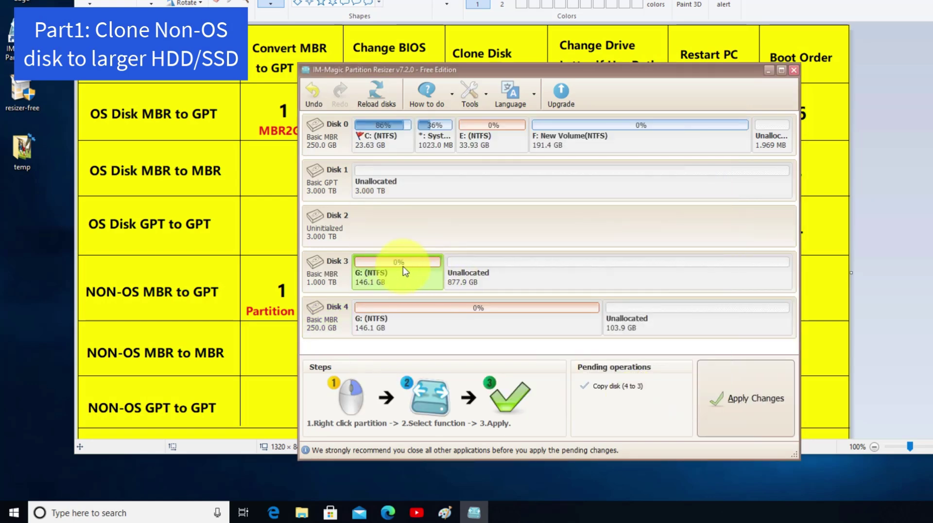
Run the pending Disk 4-to-Disk 3 copy, acknowledge its success, and select Disk 3
{"action": "left_click", "coordinate": [772, 411]}
{"action": "left_click", "coordinate": [570, 303]}
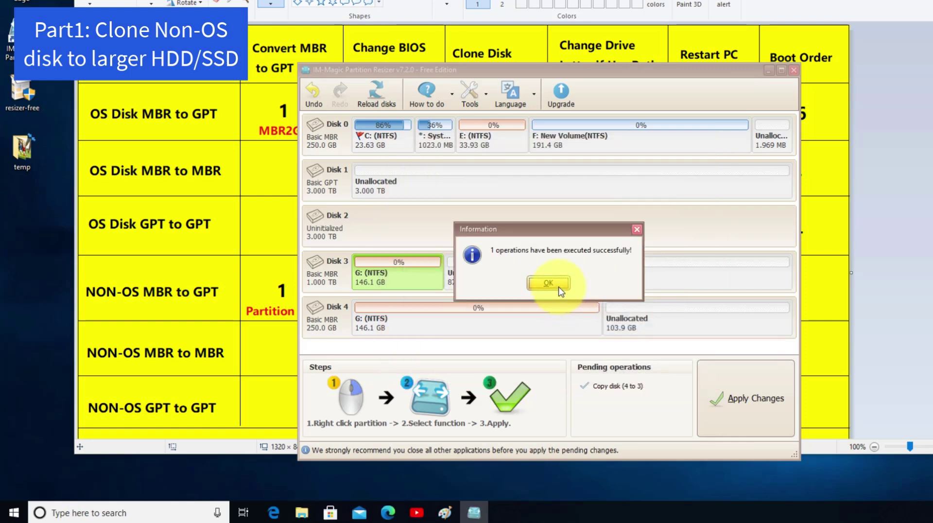
{"action": "left_click", "coordinate": [558, 284]}
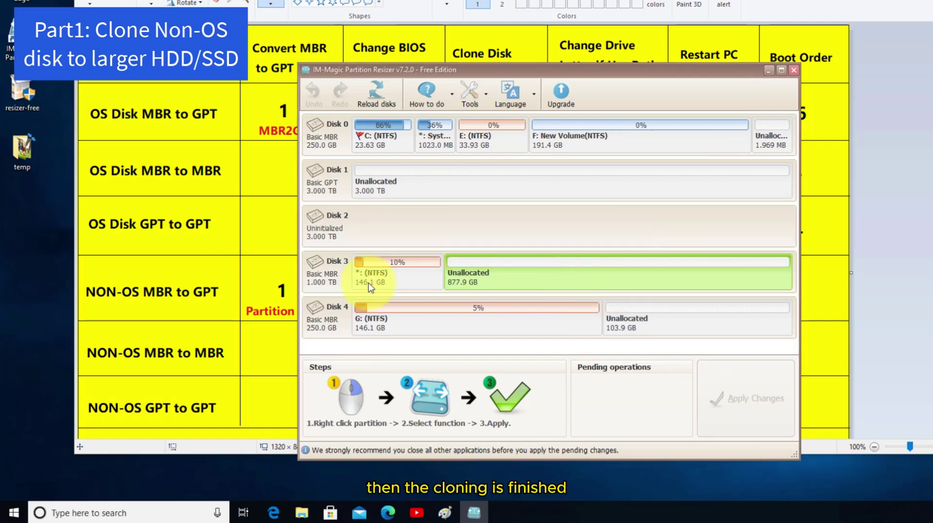
{"action": "left_click", "coordinate": [341, 285]}
{"action": "right_click", "coordinate": [338, 274]}
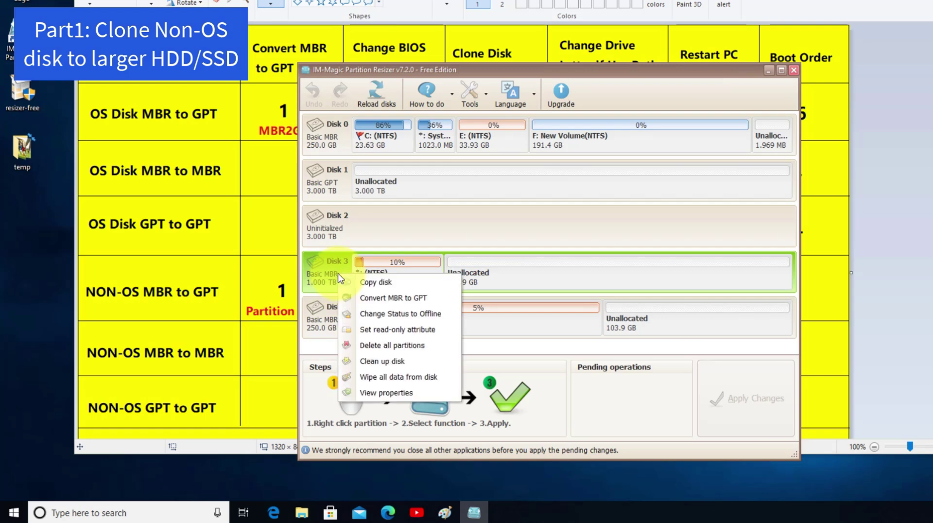
{"action": "left_click", "coordinate": [316, 276]}
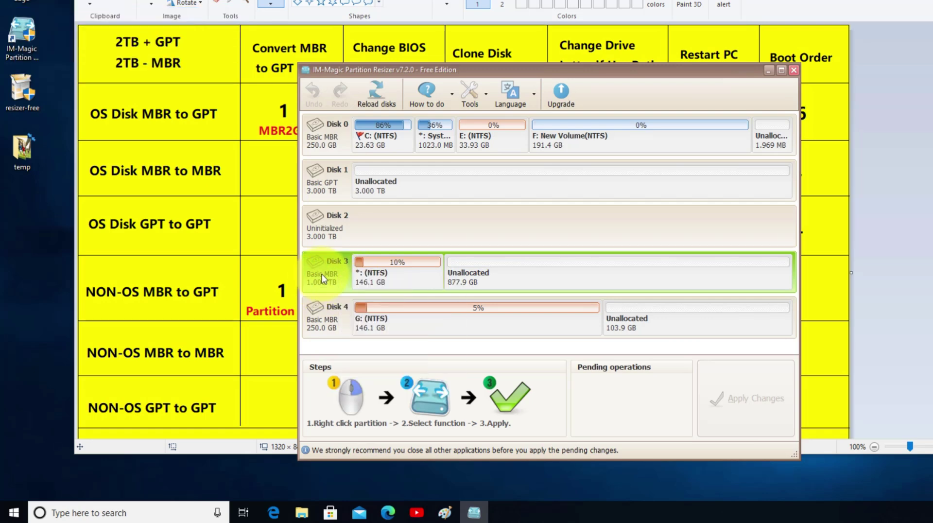
{"action": "left_click", "coordinate": [318, 221]}
{"action": "left_click", "coordinate": [331, 133]}
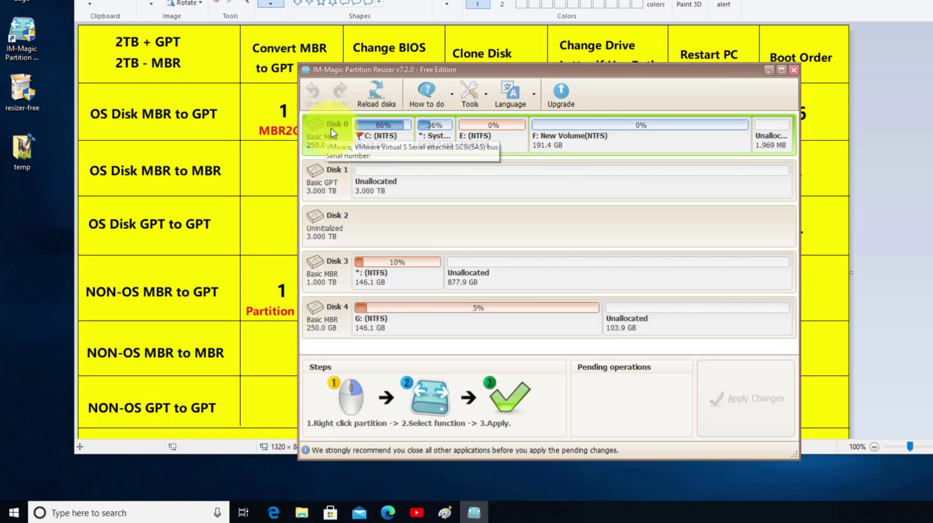
{"action": "left_click", "coordinate": [323, 173]}
{"action": "left_click", "coordinate": [324, 224]}
{"action": "left_click", "coordinate": [327, 193]}
{"action": "left_click", "coordinate": [331, 208]}
{"action": "left_click", "coordinate": [330, 194]}
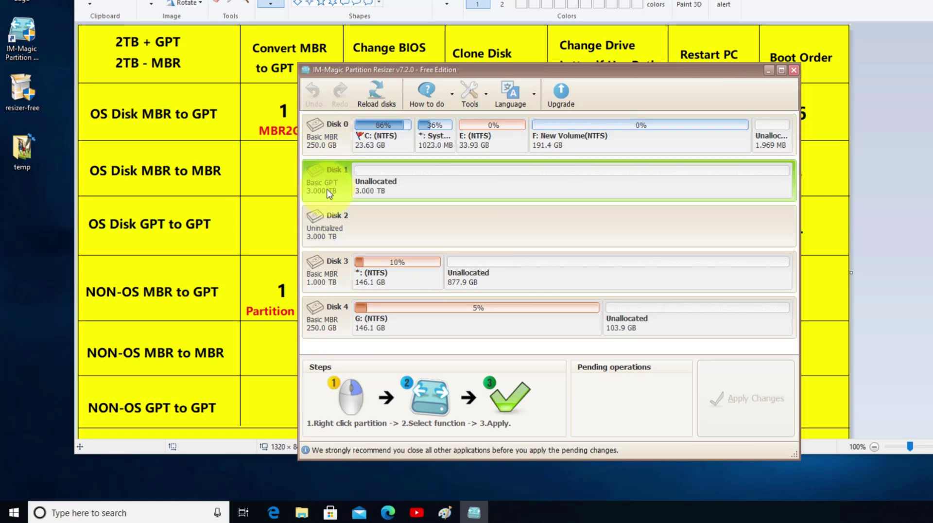
{"action": "left_click", "coordinate": [328, 224]}
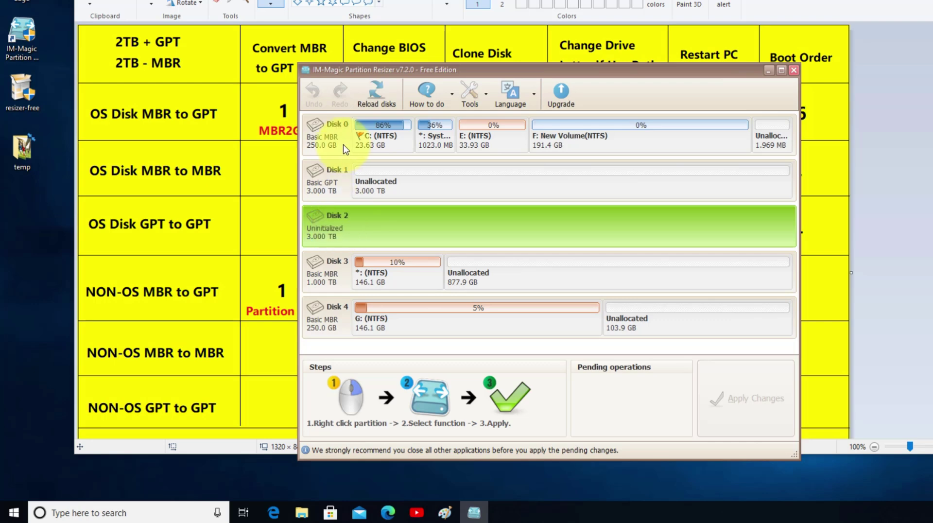
{"action": "left_click", "coordinate": [335, 130]}
{"action": "left_click", "coordinate": [335, 224]}
{"action": "left_click", "coordinate": [335, 131]}
{"action": "left_click", "coordinate": [333, 224]}
{"action": "left_click", "coordinate": [339, 127]}
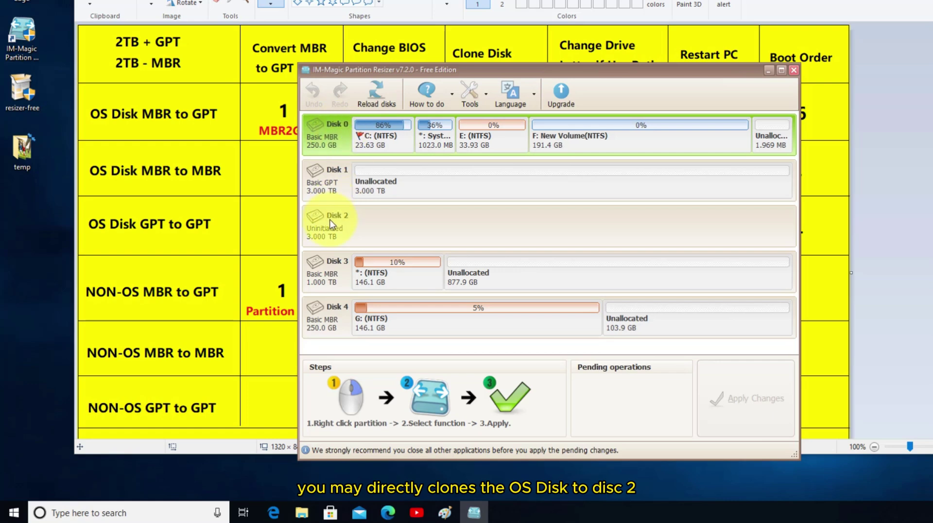
{"action": "left_click", "coordinate": [344, 221]}
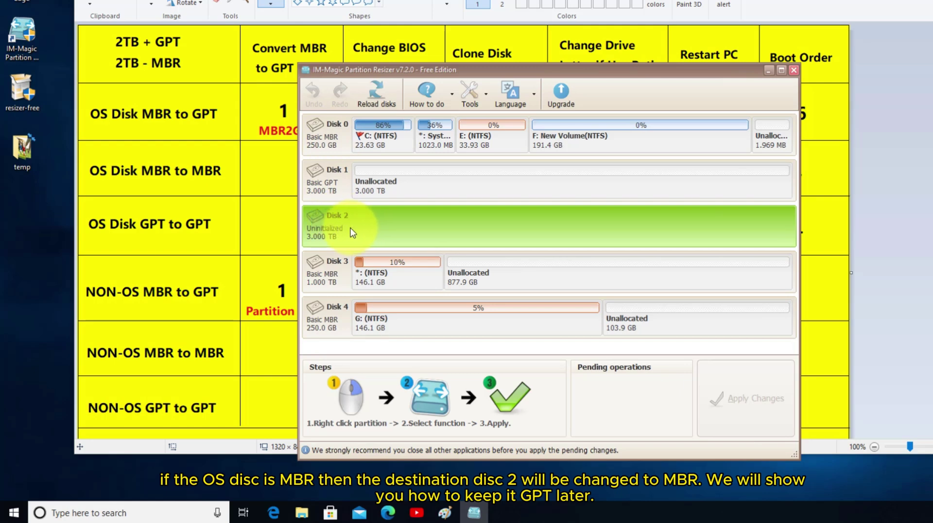
{"action": "left_click", "coordinate": [334, 192]}
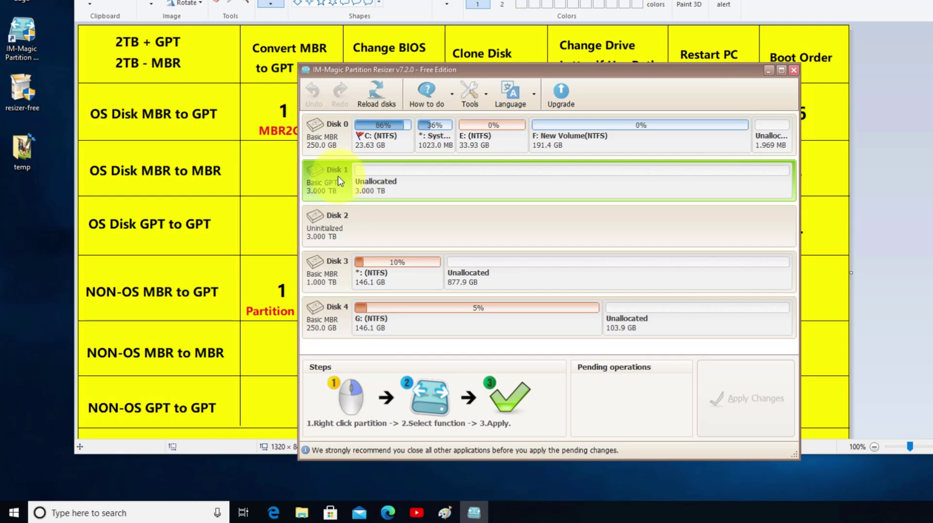
{"action": "left_click", "coordinate": [328, 127]}
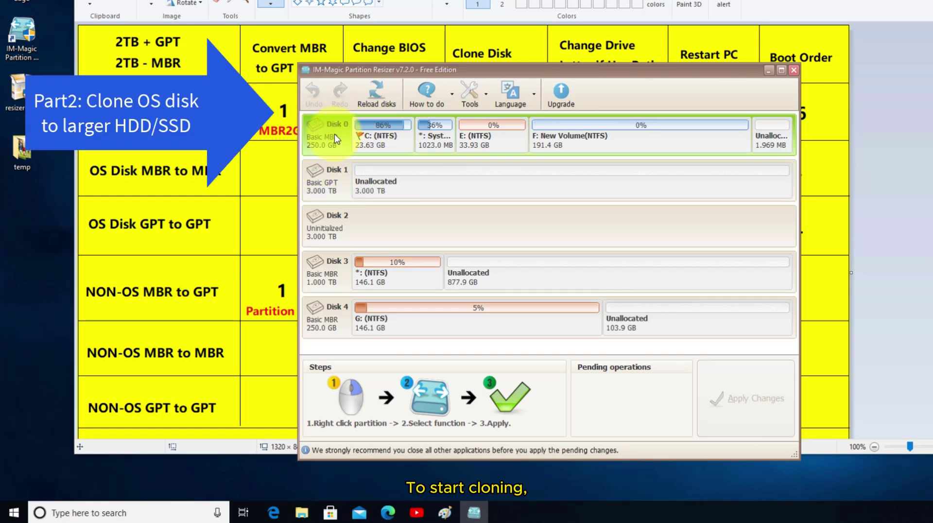
Queue an OS migration to the 3 TB Disk 1, accepting the default size and location for C:
{"action": "left_click", "coordinate": [486, 102]}
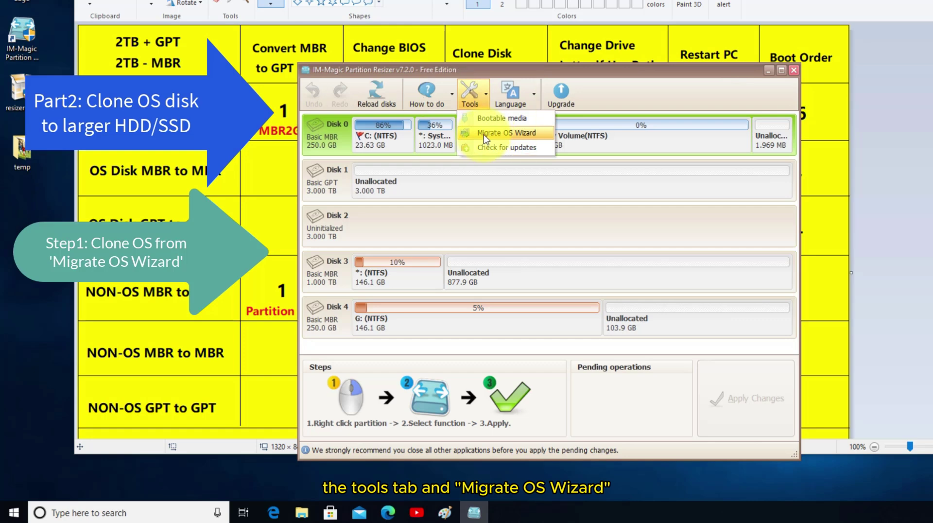
{"action": "left_click", "coordinate": [485, 134]}
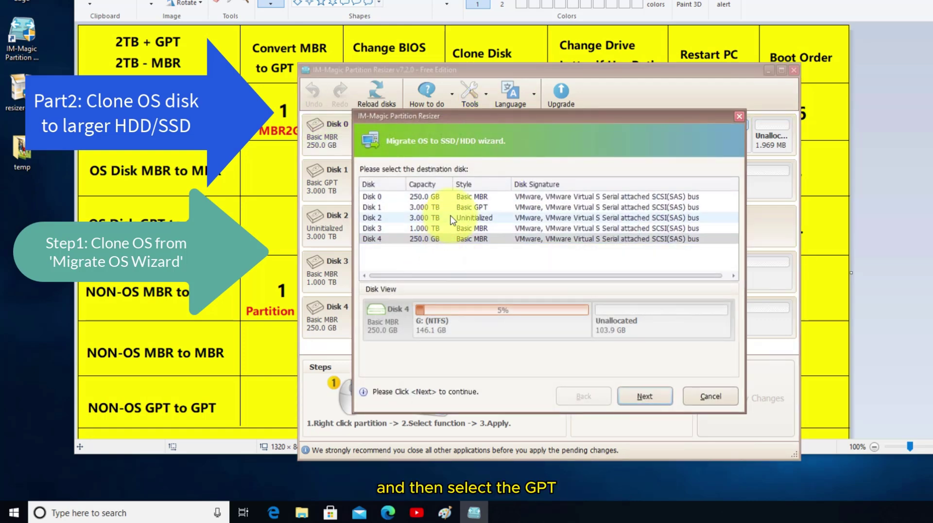
{"action": "left_click", "coordinate": [451, 207]}
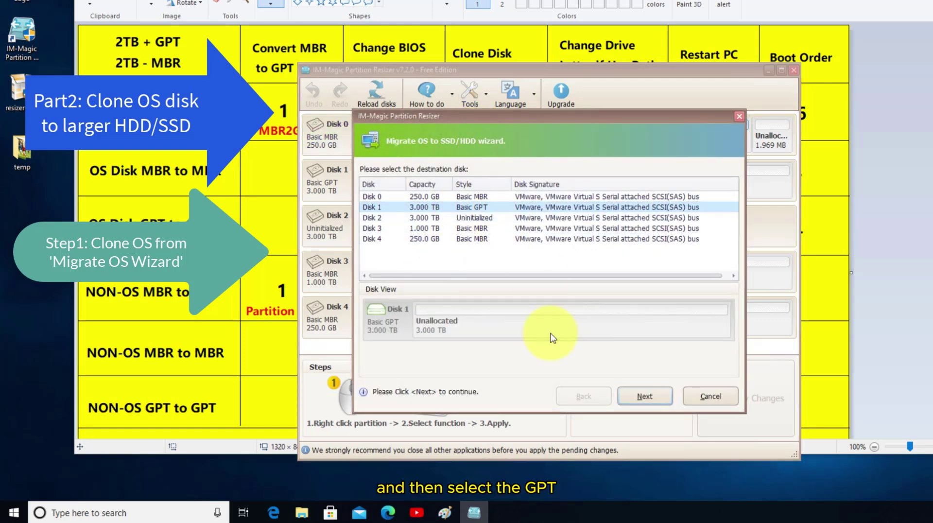
{"action": "left_click", "coordinate": [644, 396]}
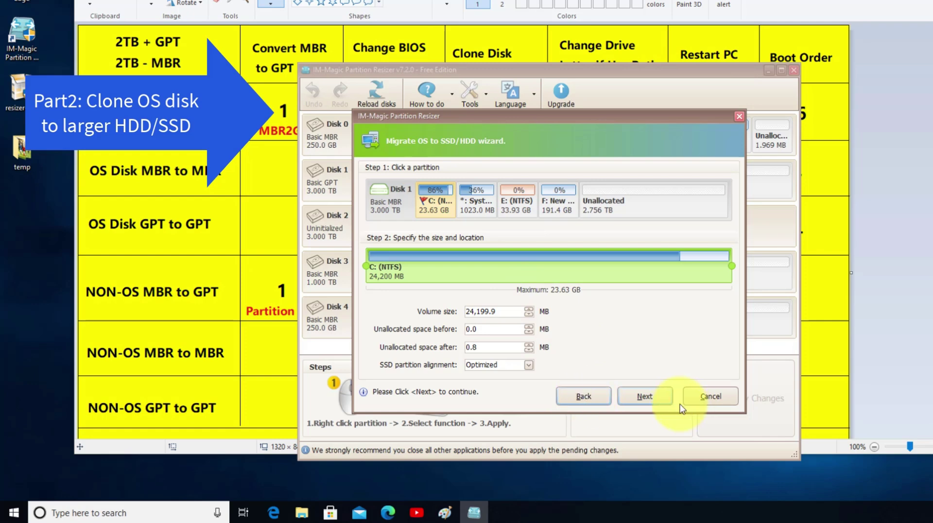
{"action": "left_click", "coordinate": [650, 396]}
{"action": "left_click", "coordinate": [650, 396]}
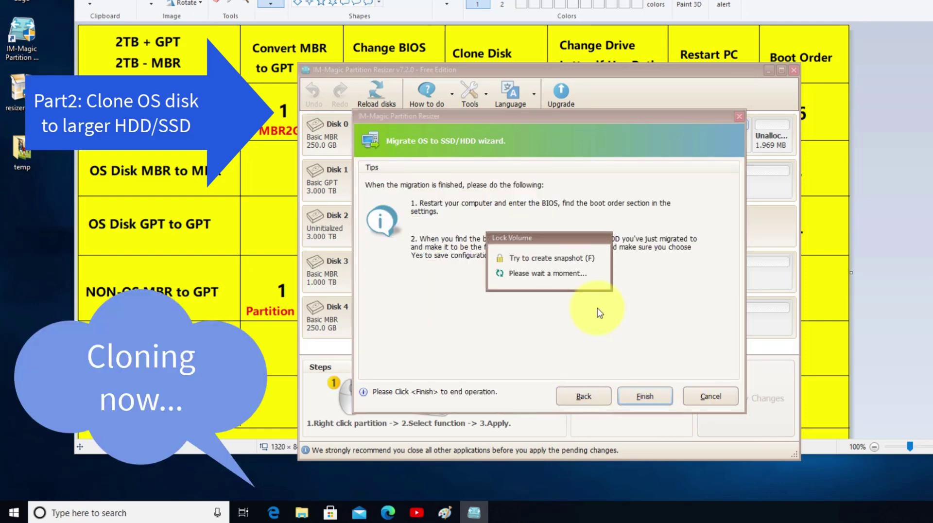
{"action": "left_click", "coordinate": [332, 180]}
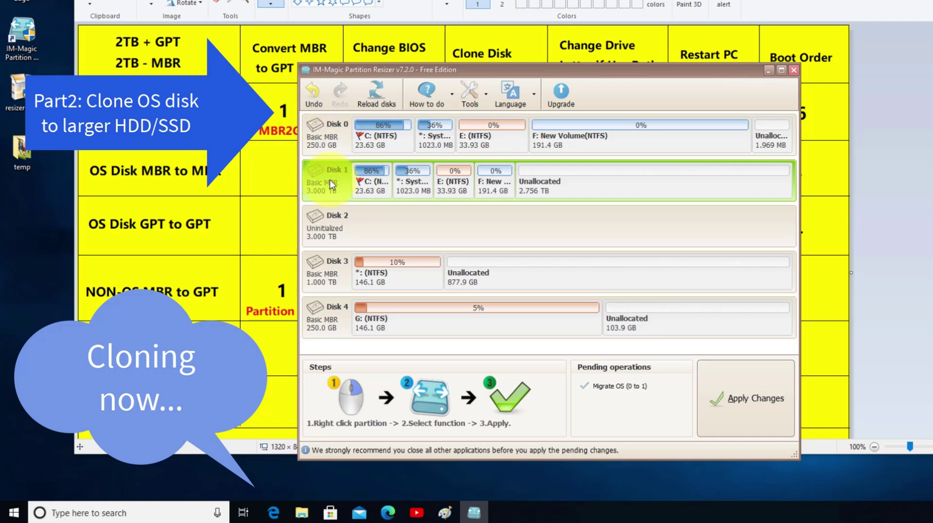
Apply the pending OS migration and dismiss the success message
{"action": "left_click", "coordinate": [739, 405]}
{"action": "left_click", "coordinate": [594, 305]}
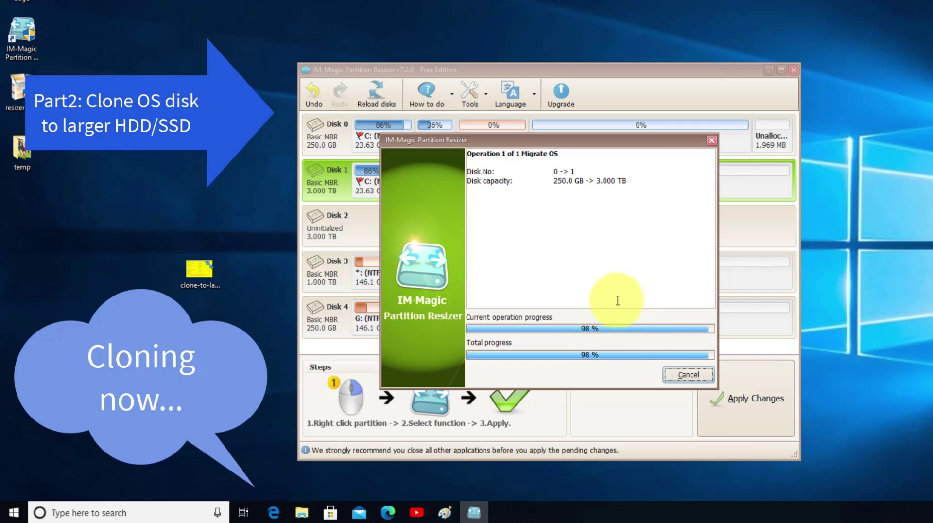
{"action": "left_click", "coordinate": [554, 308]}
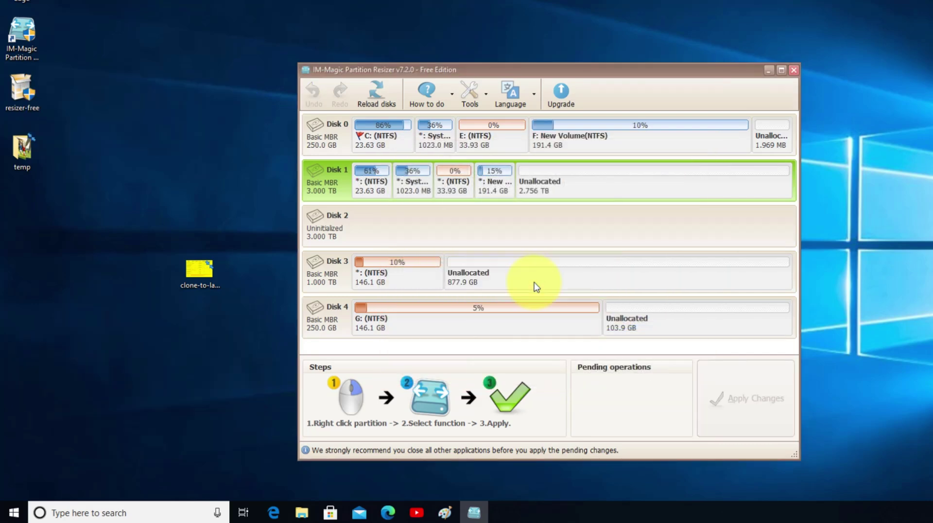
Assign drive letters O: and W: to Disk 1's first and third partitions
{"action": "left_click", "coordinate": [445, 511]}
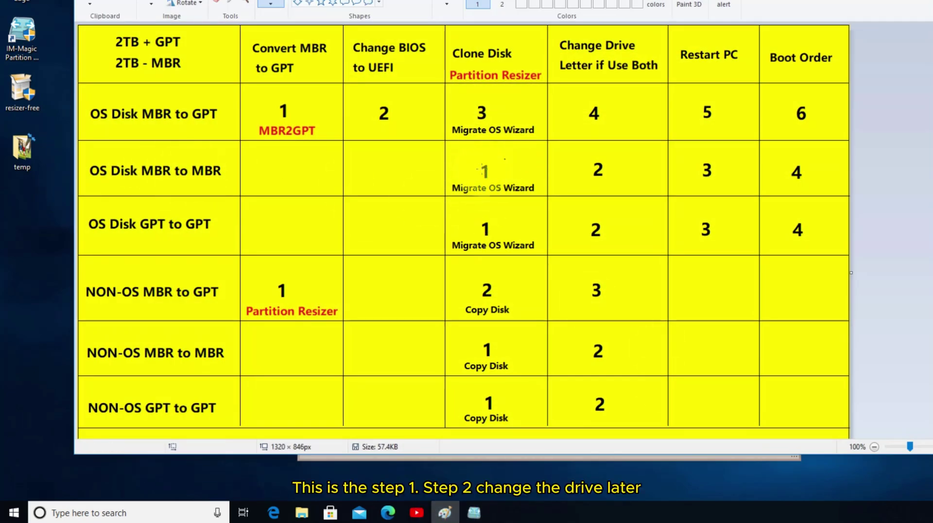
{"action": "left_click", "coordinate": [473, 512]}
{"action": "right_click", "coordinate": [373, 178]}
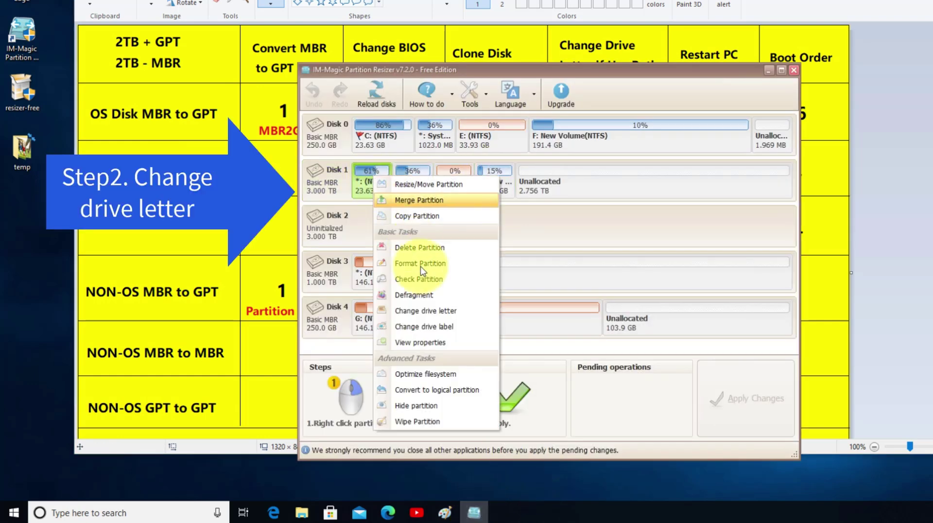
{"action": "left_click", "coordinate": [425, 310]}
{"action": "left_click", "coordinate": [534, 264]}
{"action": "left_click", "coordinate": [564, 319]}
{"action": "right_click", "coordinate": [458, 184]}
{"action": "left_click", "coordinate": [507, 316]}
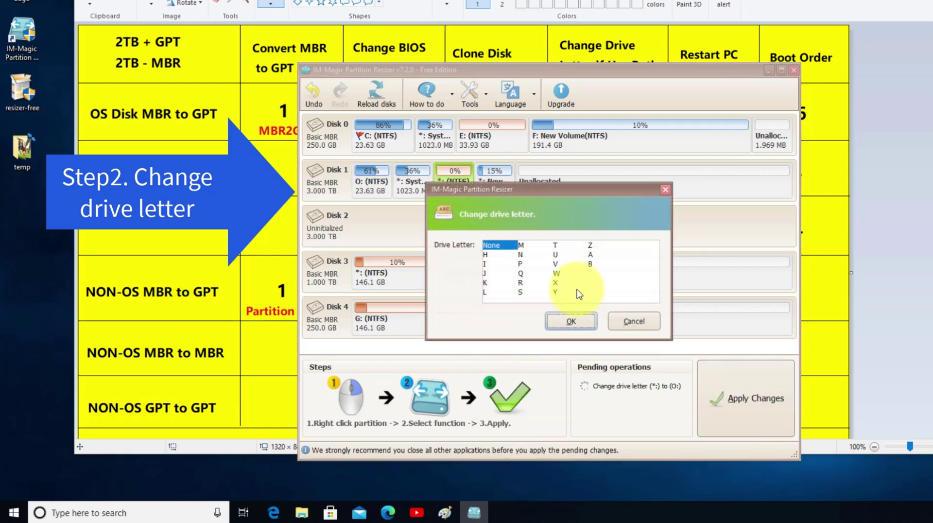
{"action": "left_click", "coordinate": [555, 273]}
{"action": "left_click", "coordinate": [569, 321]}
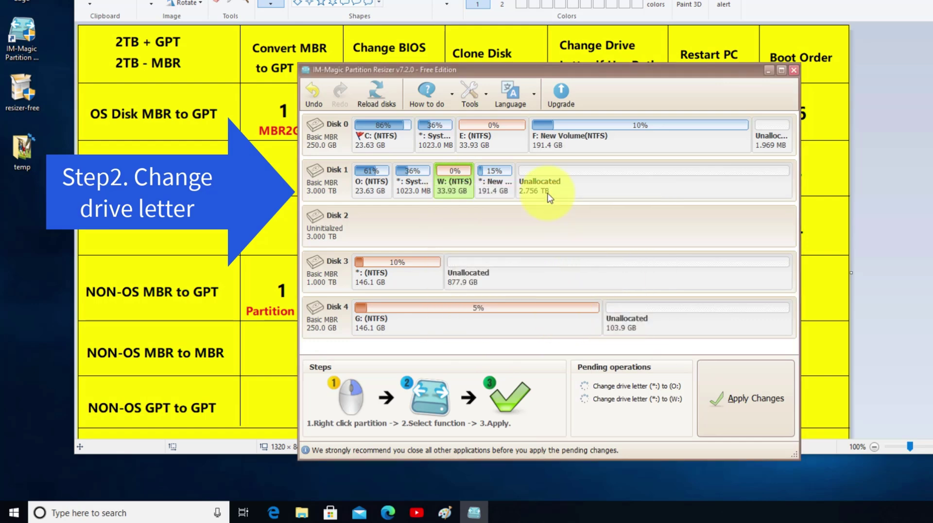
Give Disk 1's New Volume drive letter X: and apply all pending letter changes
{"action": "right_click", "coordinate": [496, 186]}
{"action": "left_click", "coordinate": [549, 337]}
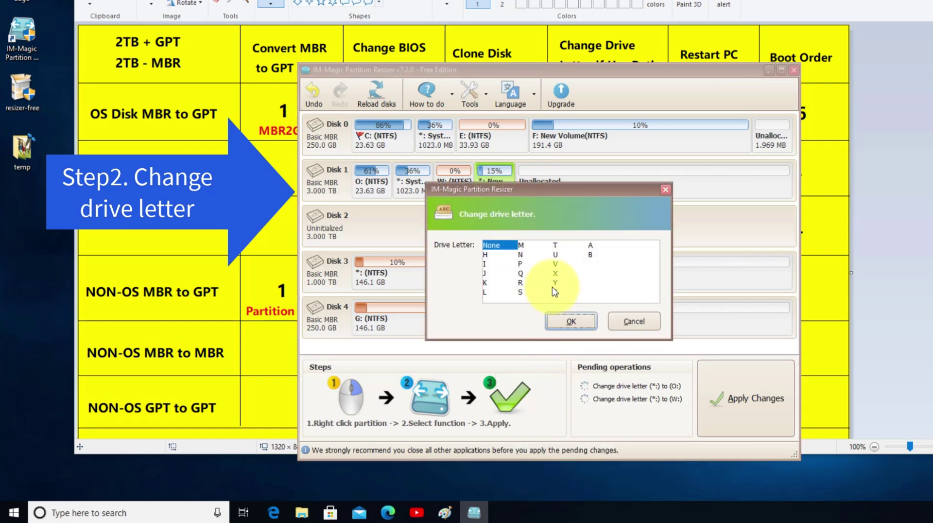
{"action": "left_click", "coordinate": [558, 274]}
{"action": "left_click", "coordinate": [570, 323]}
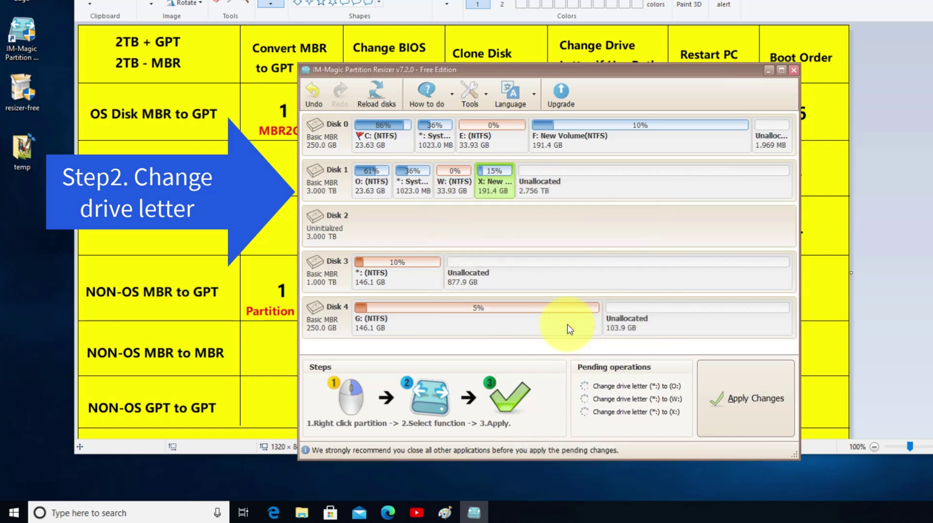
{"action": "left_click", "coordinate": [732, 395]}
{"action": "left_click", "coordinate": [567, 299]}
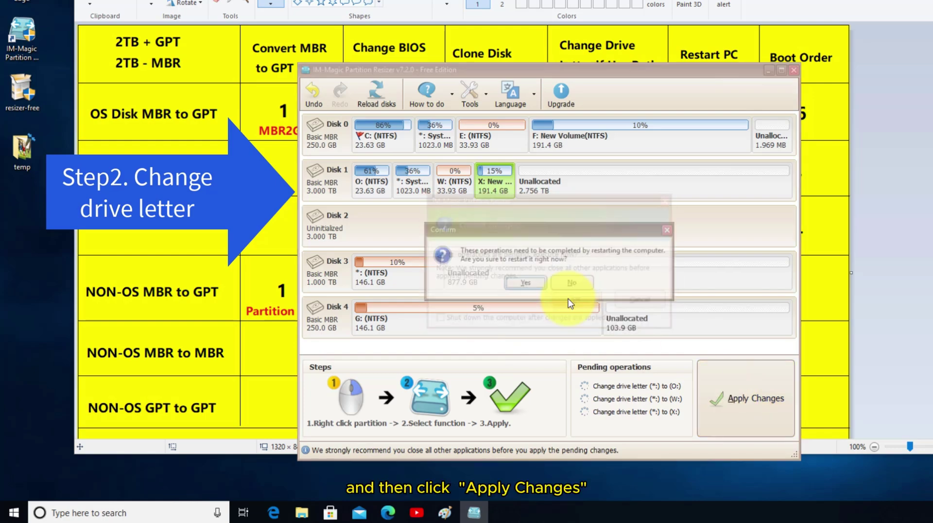
Restart Windows to apply the drive-letter changes, then open the Win+X menu
{"action": "left_click", "coordinate": [511, 282]}
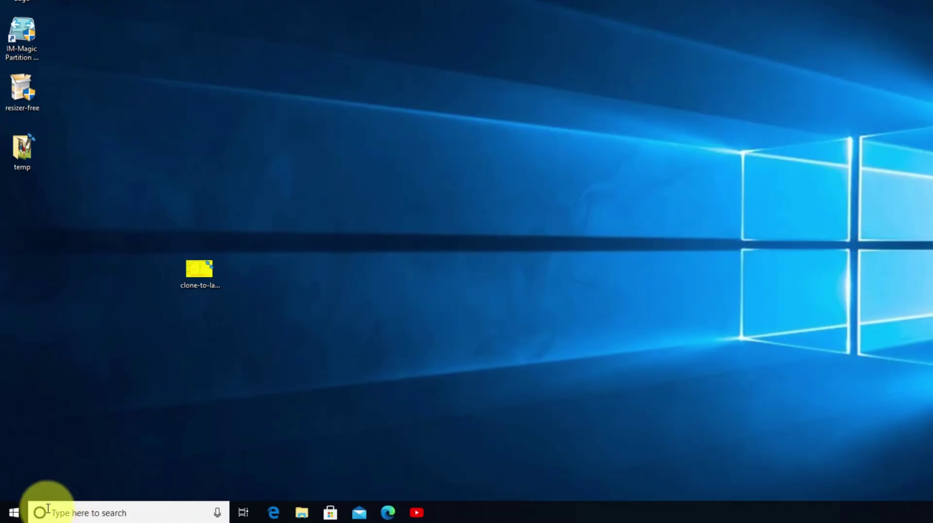
{"action": "right_click", "coordinate": [13, 515]}
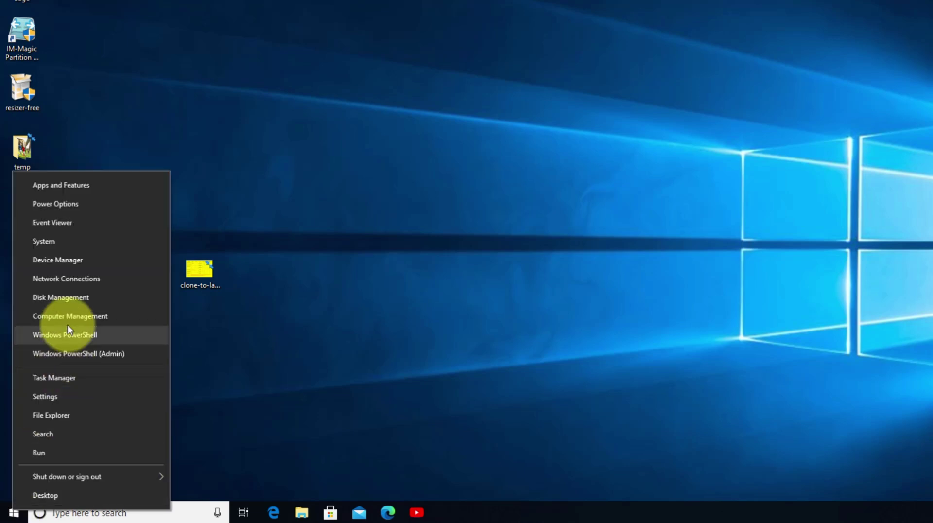
In Disk Management, compare original Disk 0 with the cloned Disk 1 and its O: partition
{"action": "left_click", "coordinate": [68, 299]}
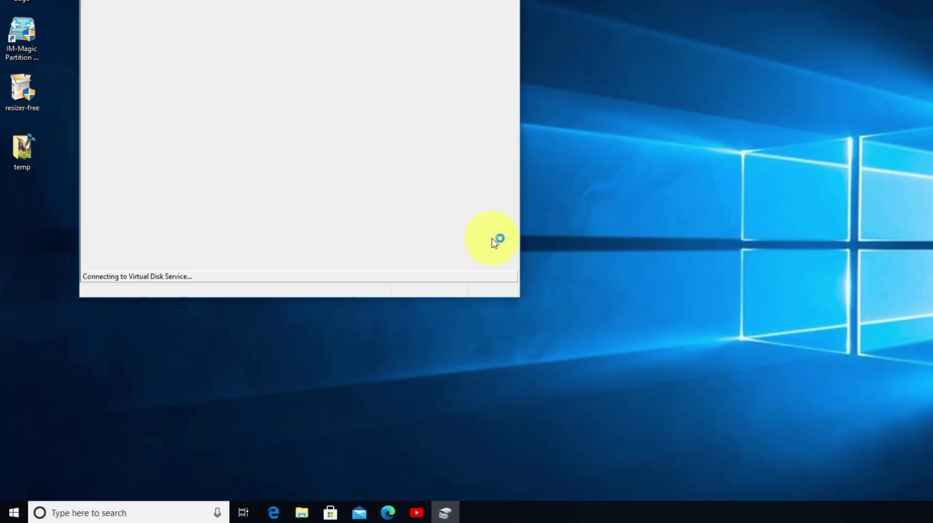
{"action": "left_click", "coordinate": [389, 203]}
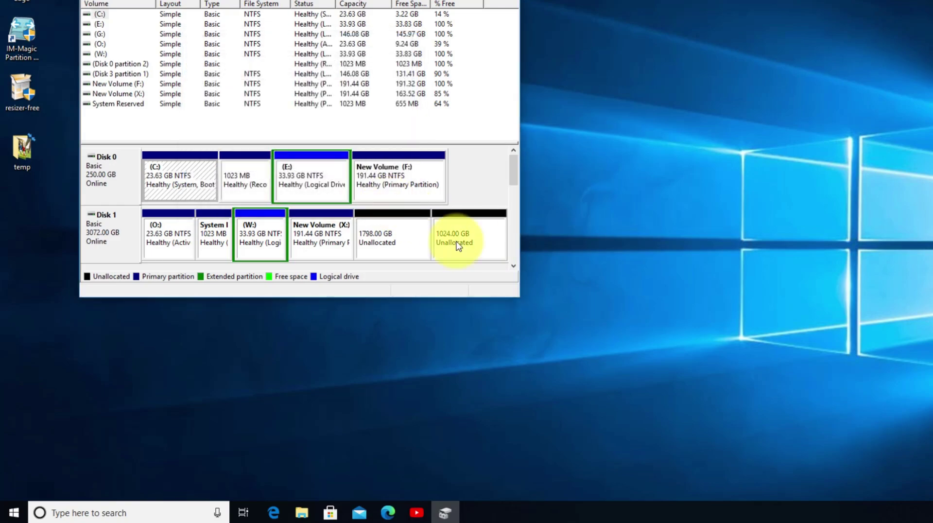
{"action": "left_click_drag", "start_coordinate": [518, 297], "coordinate": [692, 402]}
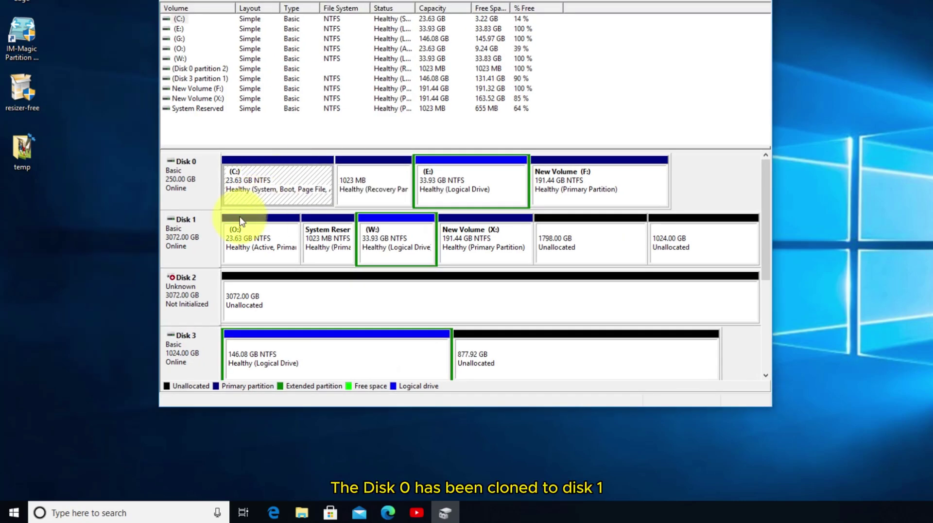
{"action": "left_click", "coordinate": [194, 180]}
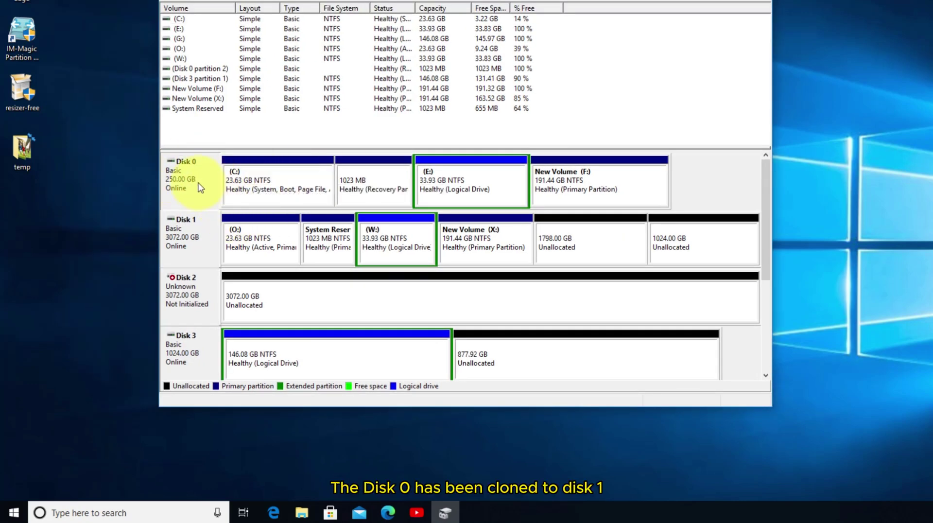
{"action": "left_click", "coordinate": [238, 238]}
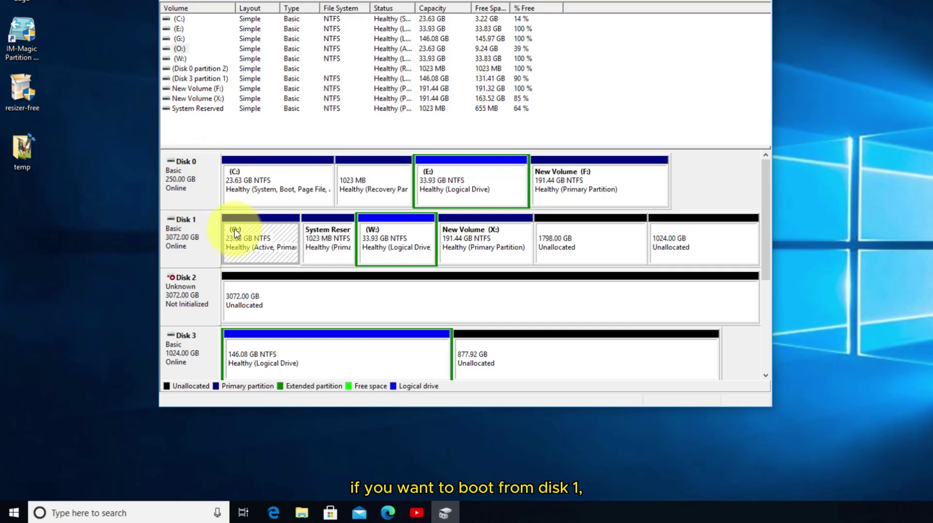
{"action": "left_click", "coordinate": [192, 234]}
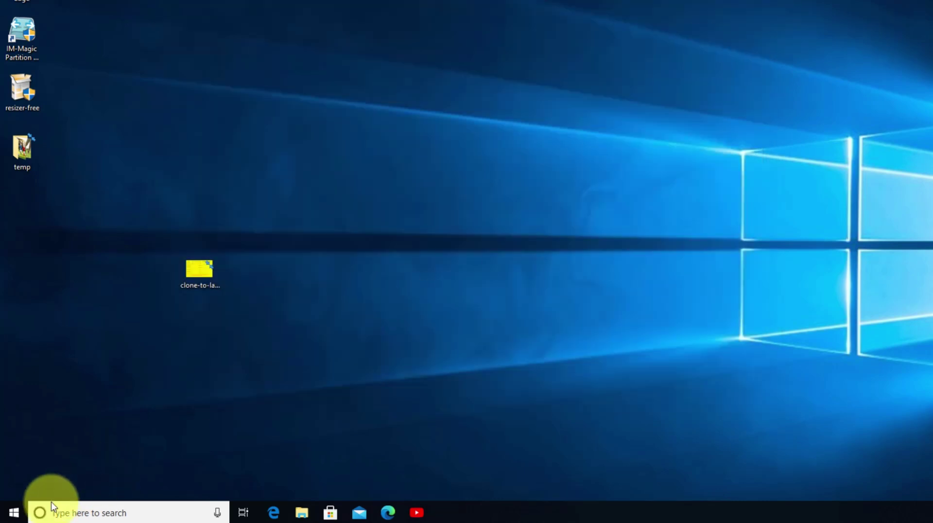
Restart into BIOS, move VMware Virtual SCSI Hard Drive (0:1) to the top of boot order, and save
{"action": "left_click", "coordinate": [15, 512]}
{"action": "left_click", "coordinate": [15, 488]}
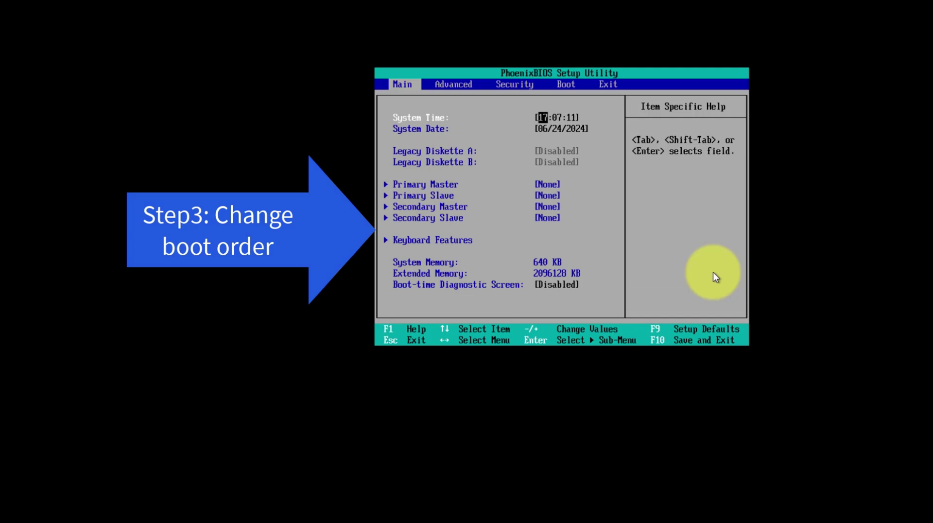
{"action": "key", "text": "Right"}
{"action": "key", "text": "Right"}
{"action": "key", "text": "Right"}
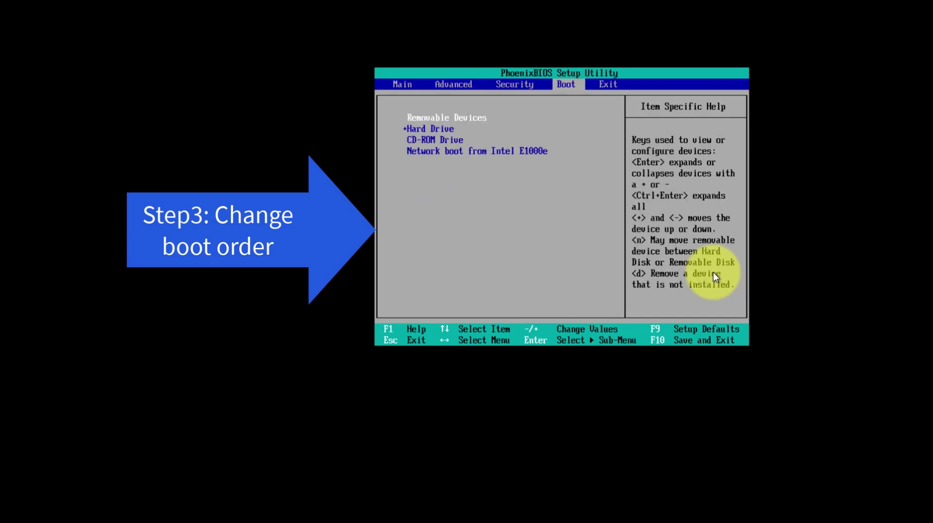
{"action": "key", "text": "Down"}
{"action": "key", "text": "Return"}
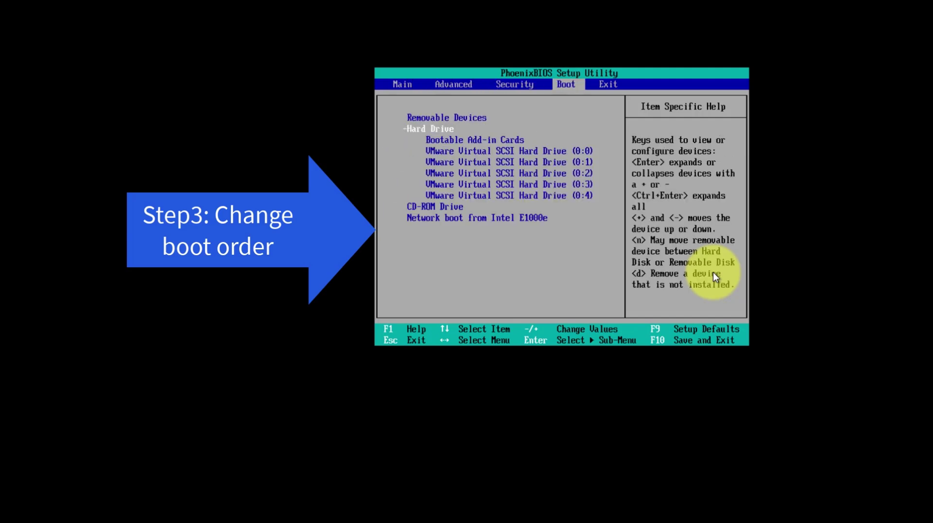
{"action": "key", "text": "Down"}
{"action": "key", "text": "Down"}
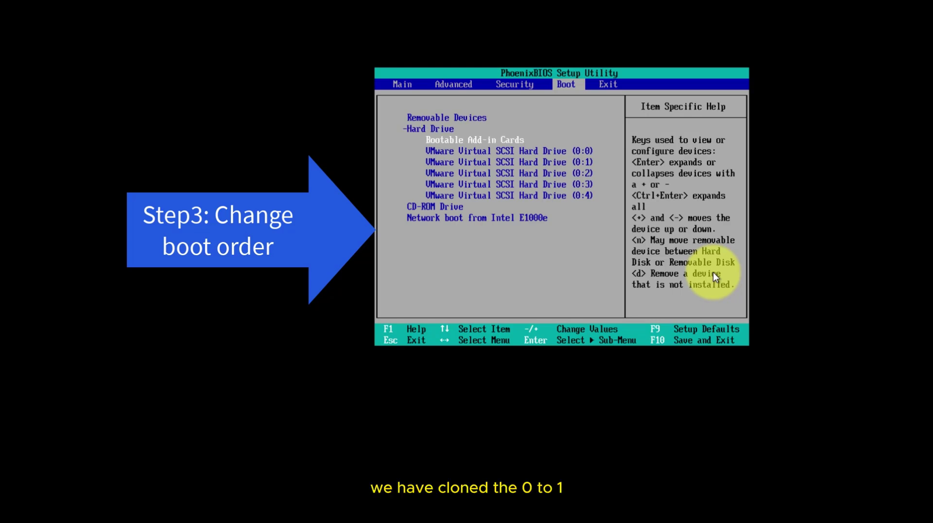
{"action": "key", "text": "Down"}
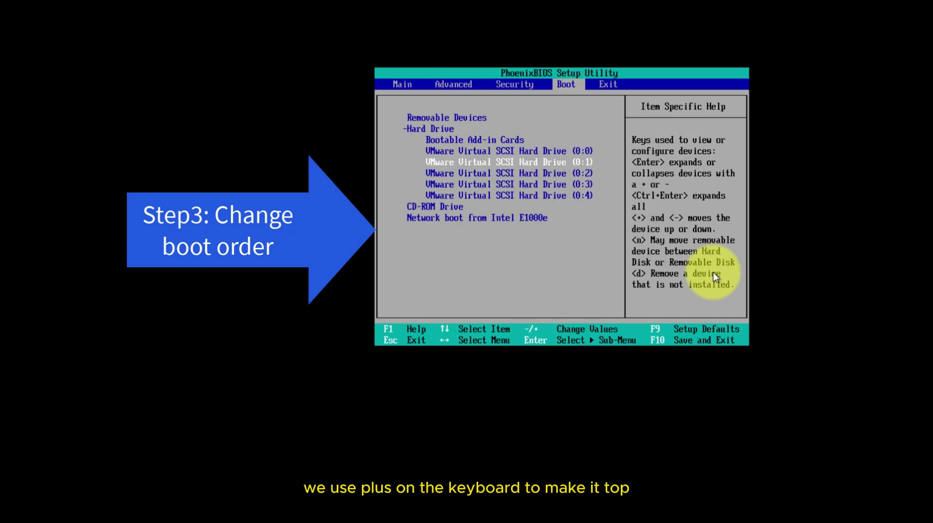
{"action": "key", "text": "plus"}
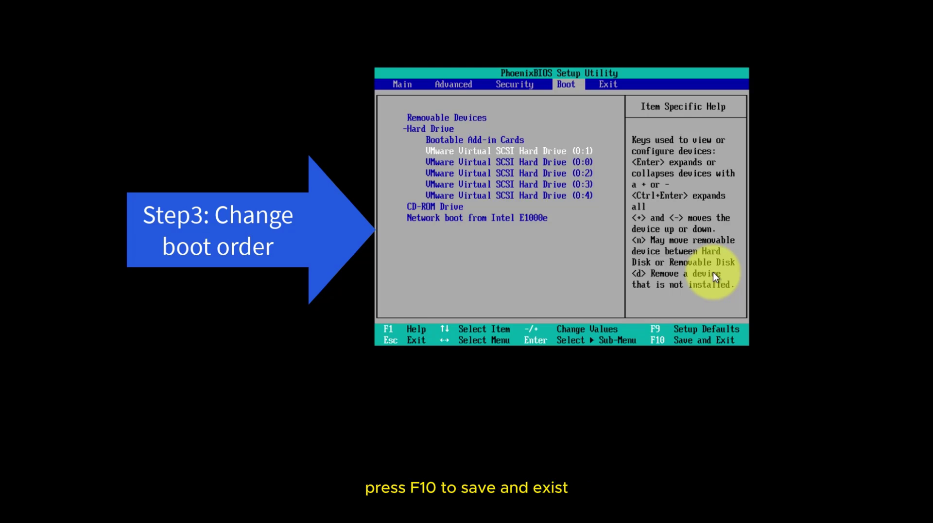
{"action": "key", "text": "F10"}
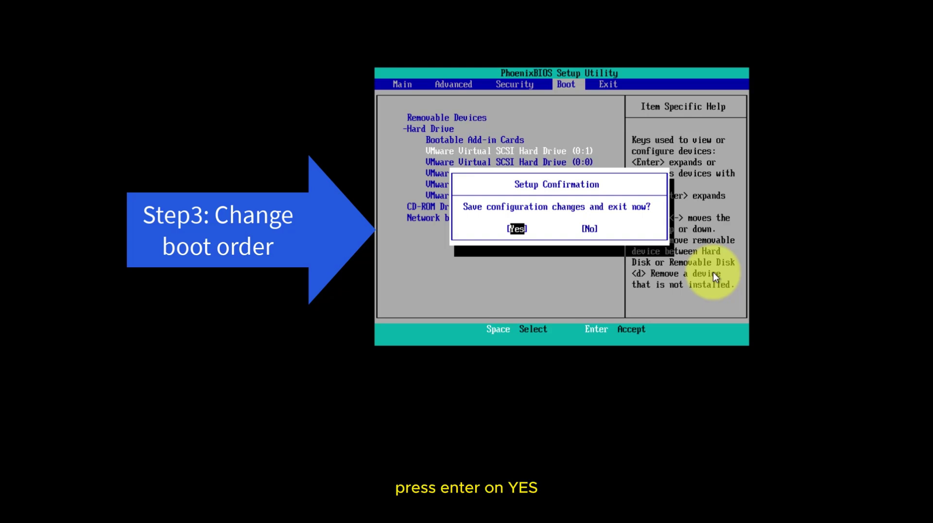
{"action": "key", "text": "Return"}
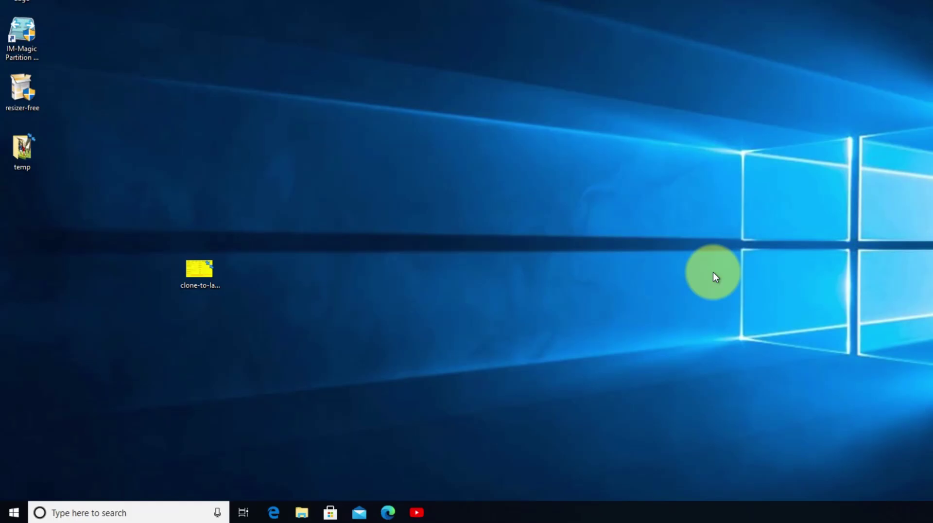
{"action": "right_click", "coordinate": [13, 511]}
{"action": "left_click", "coordinate": [56, 300]}
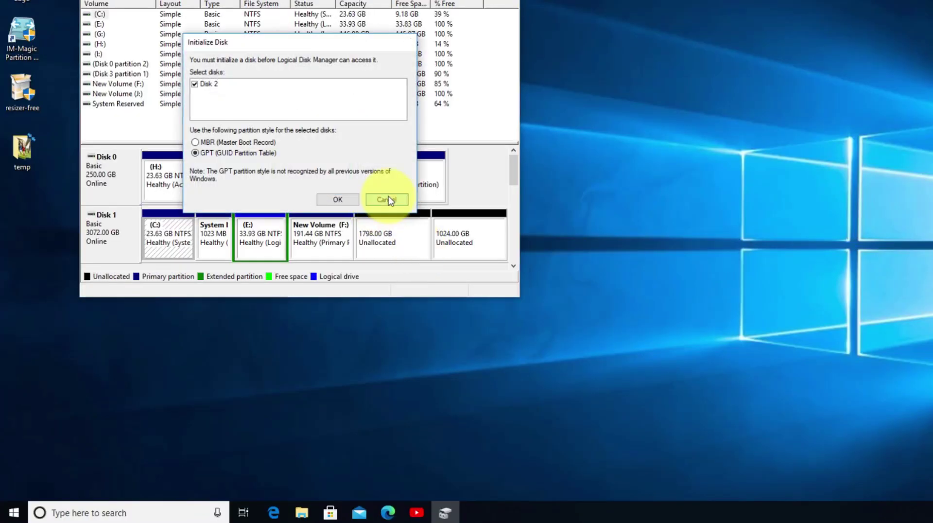
{"action": "left_click", "coordinate": [385, 197]}
{"action": "left_click_drag", "start_coordinate": [523, 302], "coordinate": [746, 424]}
{"action": "left_click", "coordinate": [148, 241]}
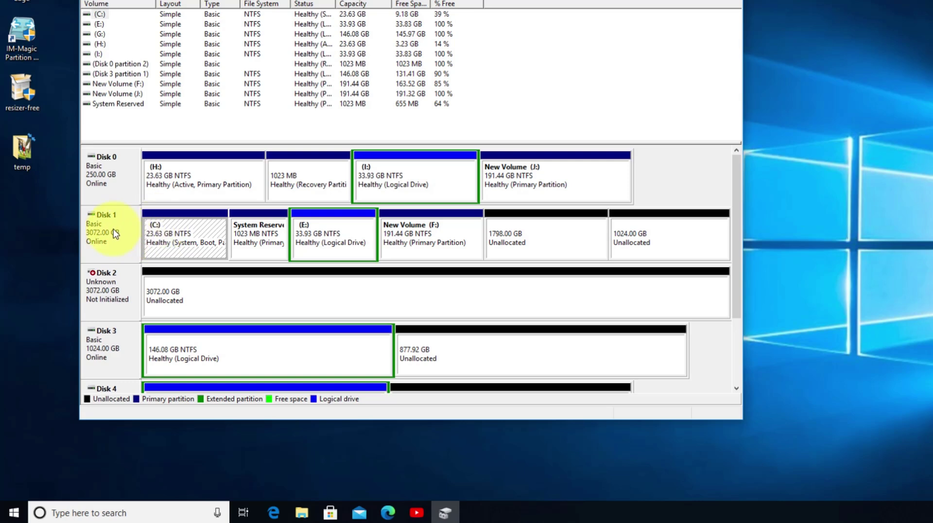
{"action": "left_click", "coordinate": [134, 234]}
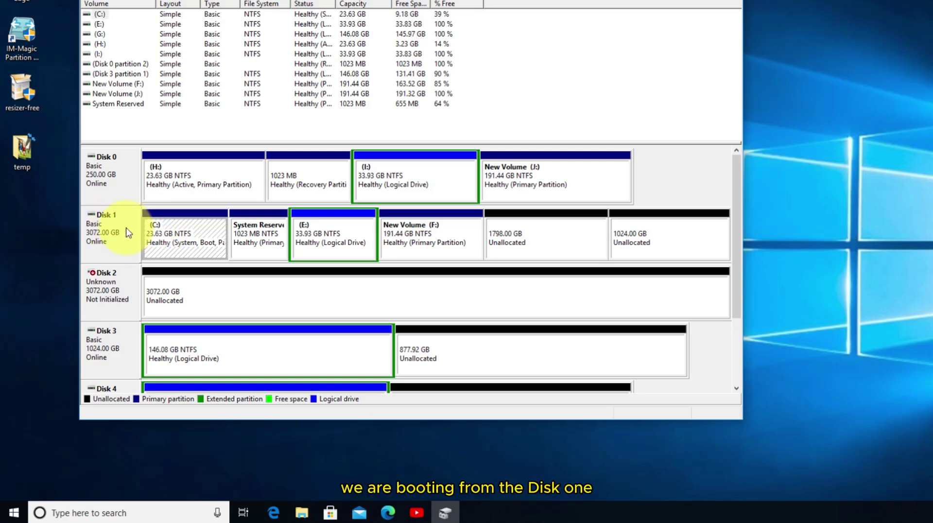
{"action": "left_click", "coordinate": [137, 237]}
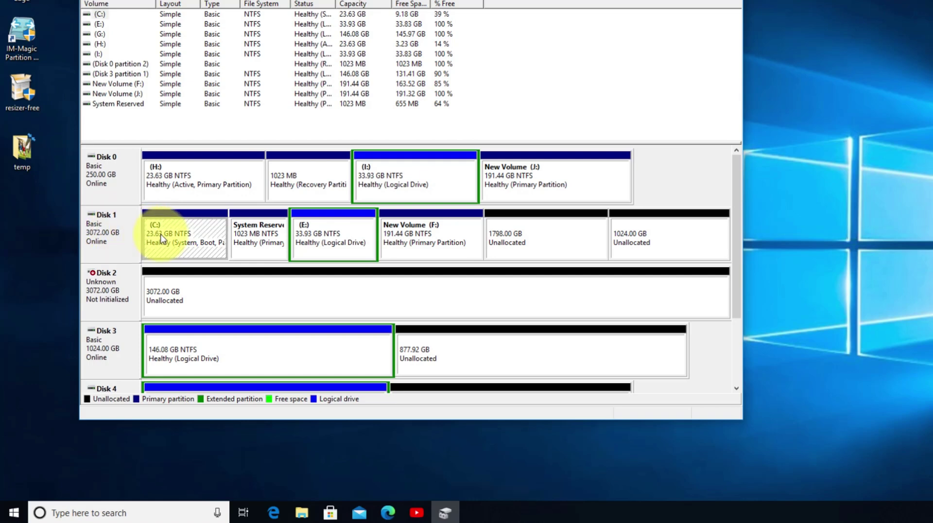
{"action": "left_click", "coordinate": [123, 238]}
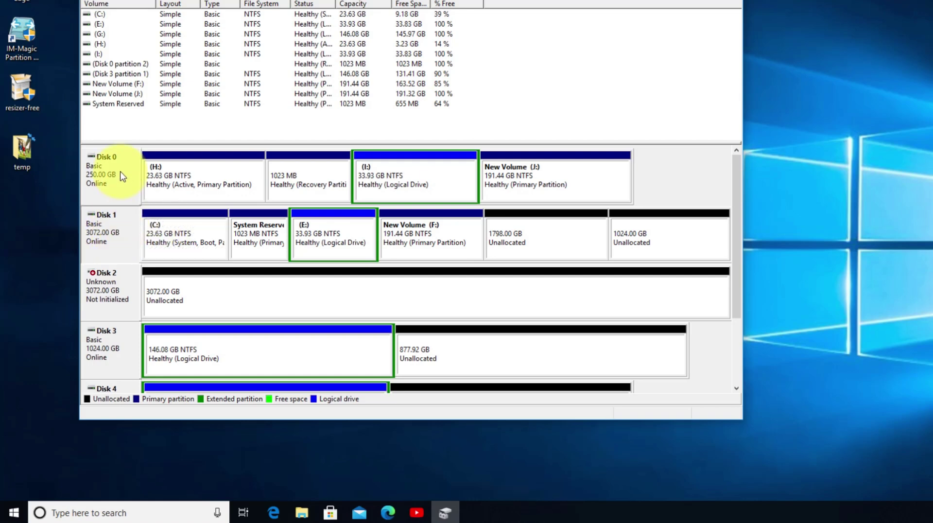
{"action": "left_click", "coordinate": [780, 161]}
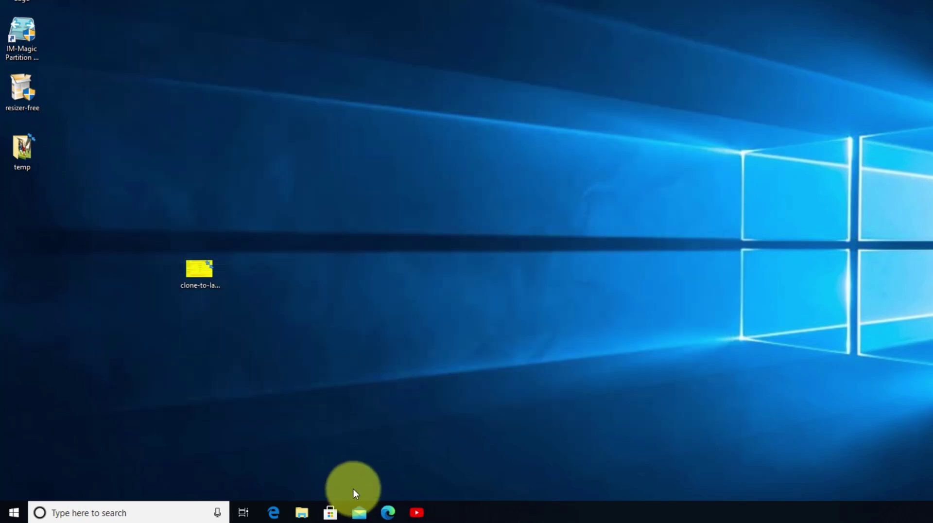
Open Disk Management and initialize Disk 2 with the GPT partition style
{"action": "right_click", "coordinate": [13, 512]}
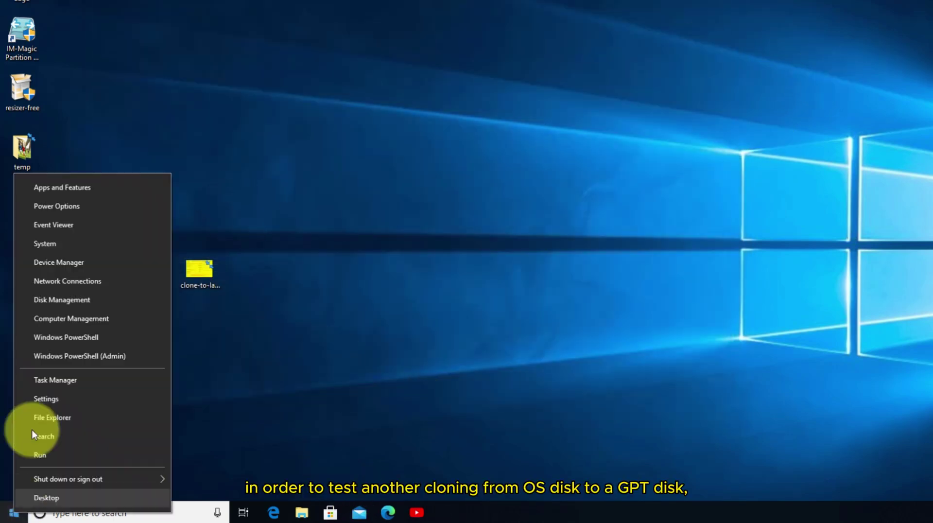
{"action": "left_click", "coordinate": [62, 304]}
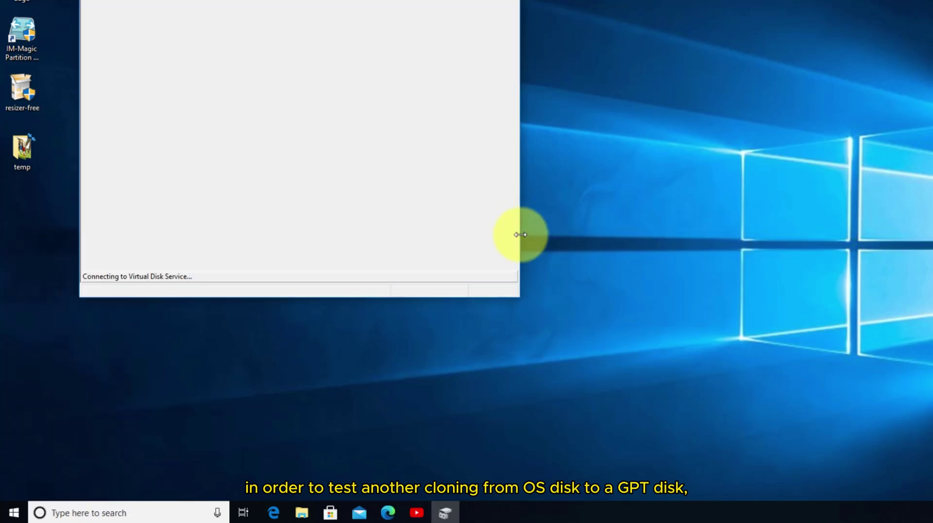
{"action": "left_click", "coordinate": [392, 200]}
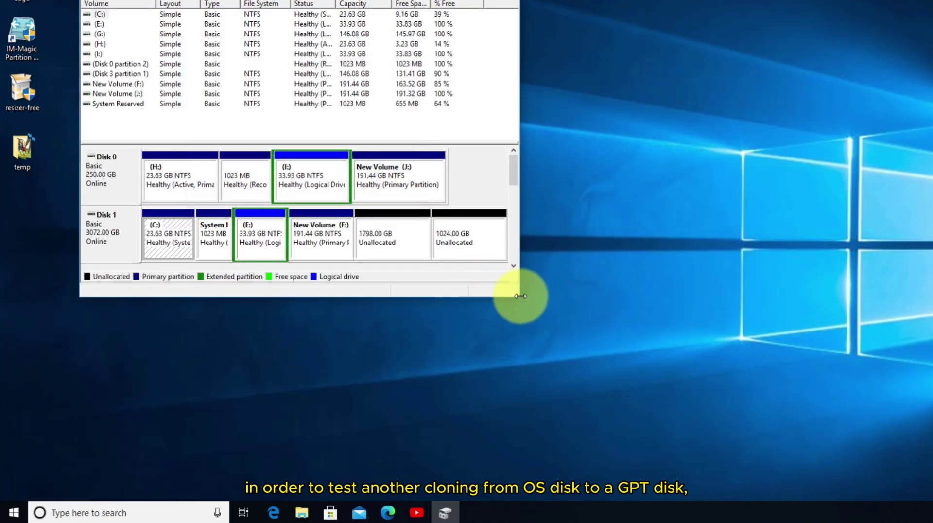
{"action": "left_click_drag", "start_coordinate": [521, 297], "coordinate": [833, 432]}
{"action": "right_click", "coordinate": [115, 291]}
{"action": "left_click", "coordinate": [127, 294]}
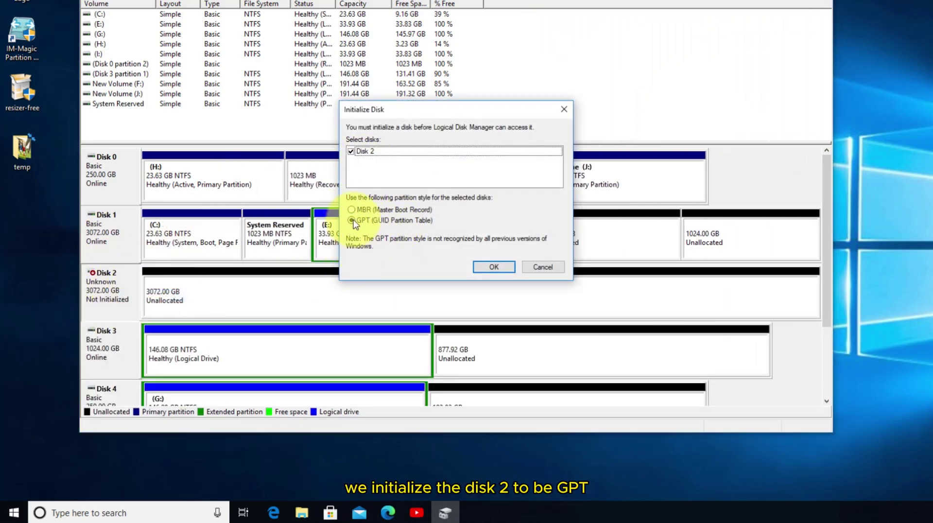
{"action": "left_click", "coordinate": [481, 269]}
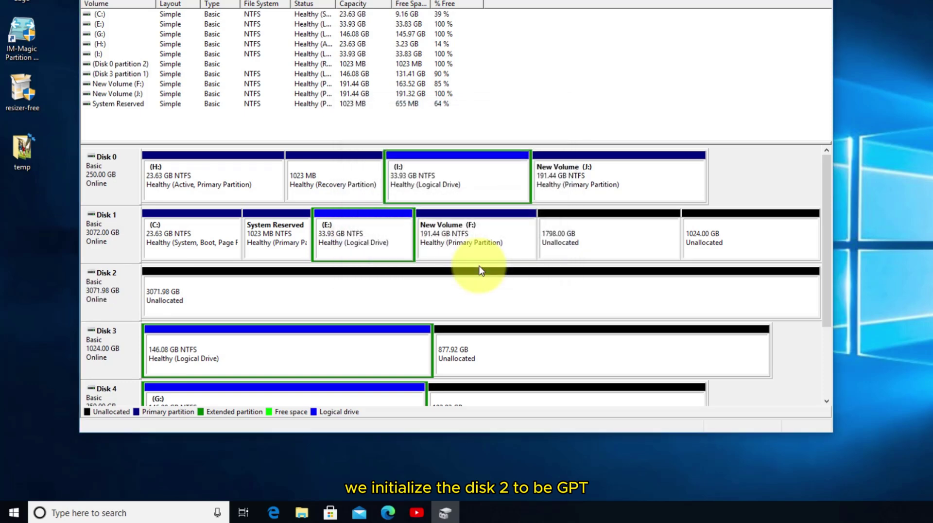
Check Disk 1's properties to confirm its partition style is MBR
{"action": "right_click", "coordinate": [117, 225]}
{"action": "left_click", "coordinate": [152, 336]}
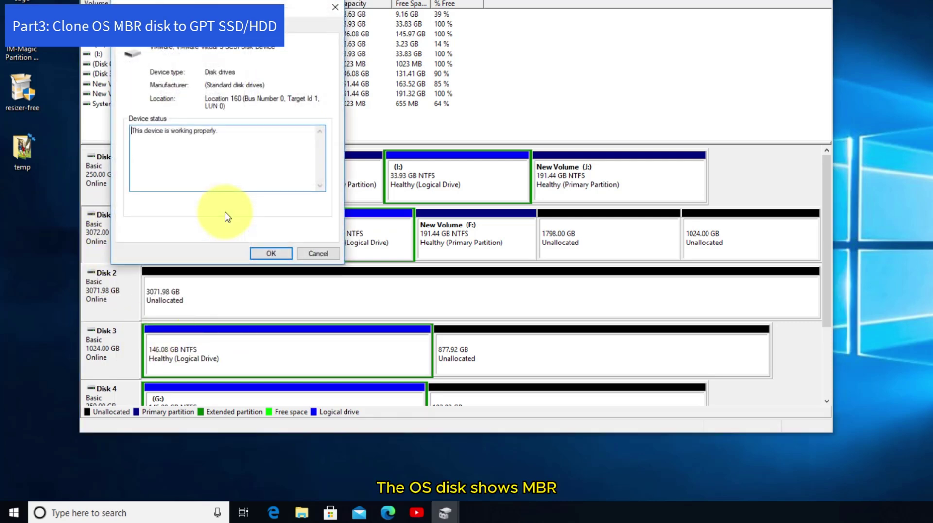
{"action": "left_click", "coordinate": [182, 37]}
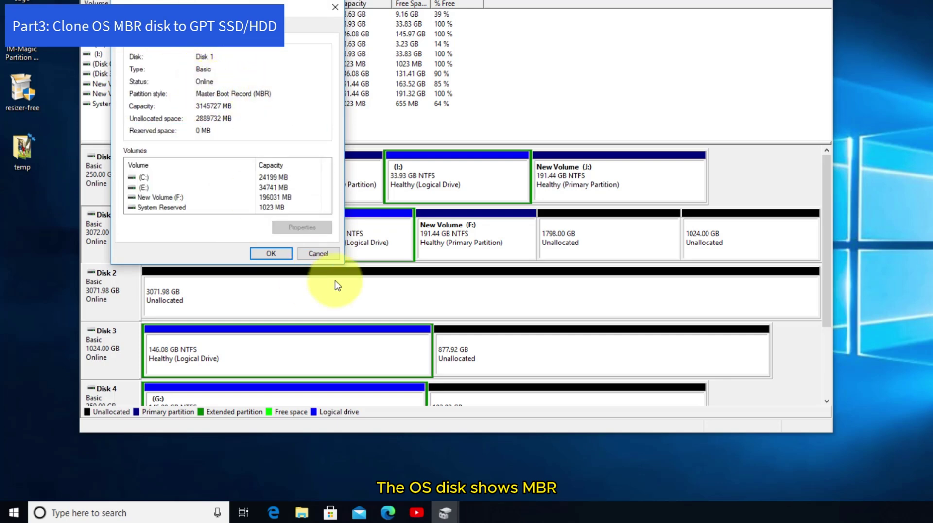
{"action": "left_click", "coordinate": [320, 253]}
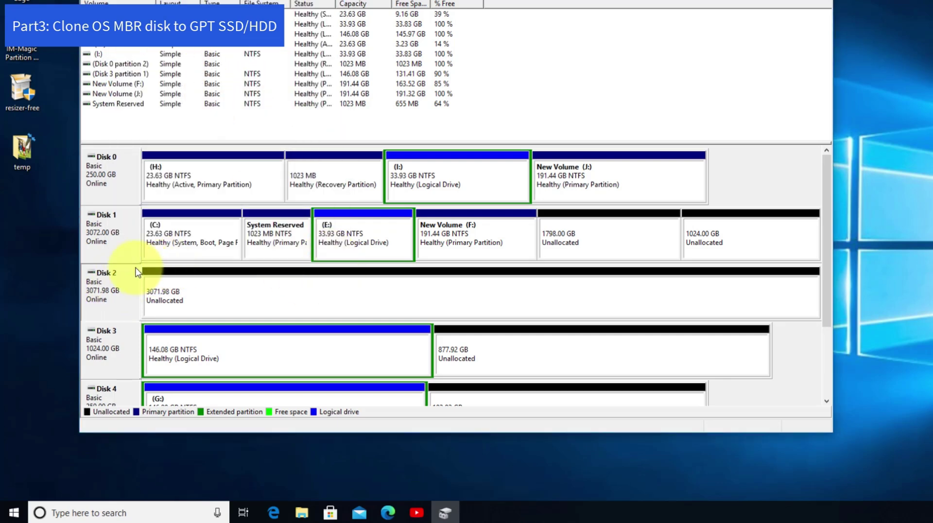
Scroll the mbr2gpt article in Edge down to the convert commands
{"action": "left_click", "coordinate": [273, 511]}
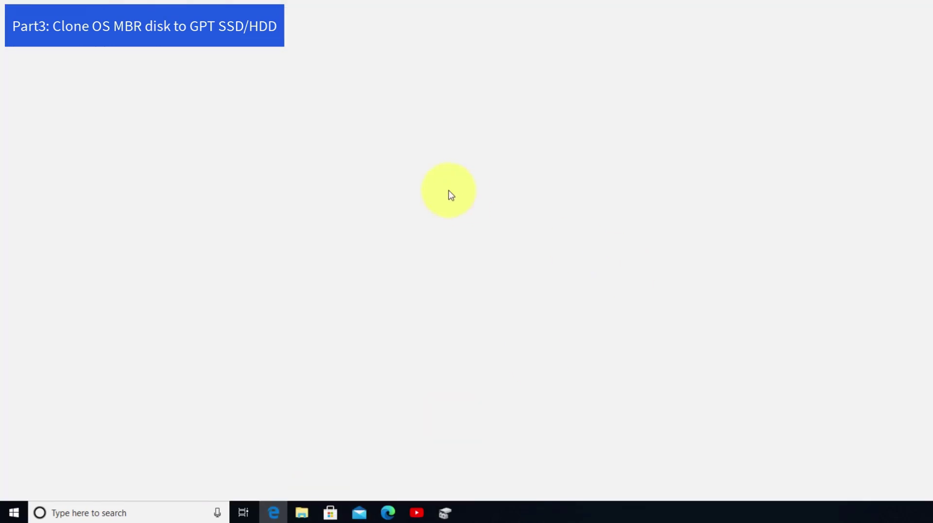
{"action": "scroll", "coordinate": [434, 194], "scroll_direction": "down", "scroll_amount": 15}
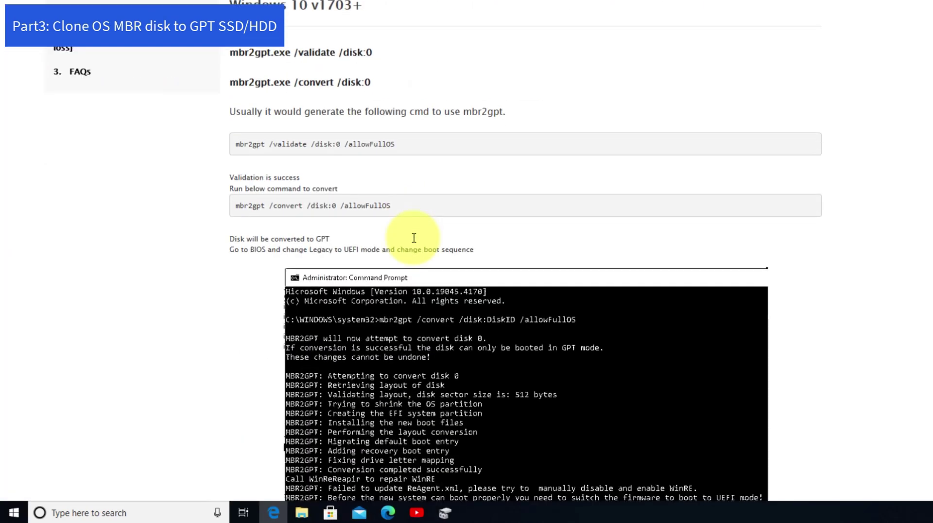
{"action": "scroll", "coordinate": [414, 242], "scroll_direction": "down", "scroll_amount": 2}
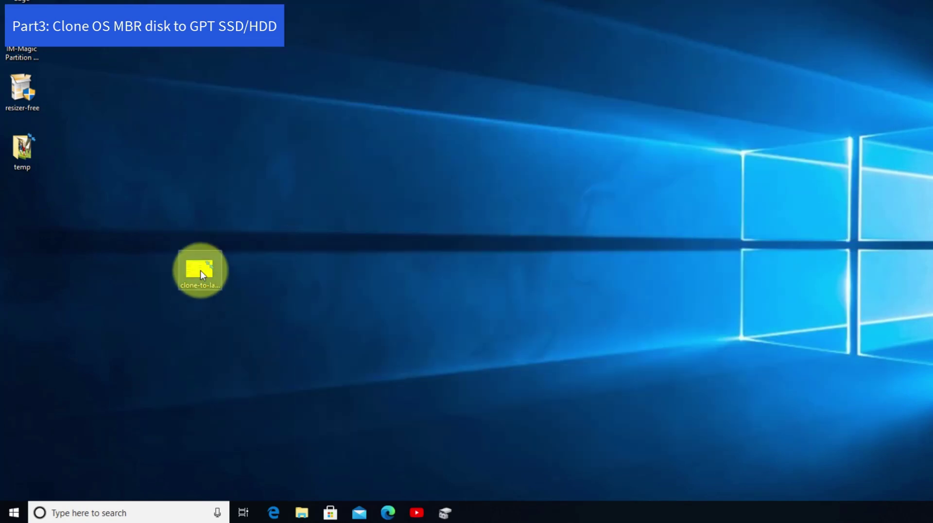
Open the clone-to-larger-disk step chart image from the desktop in Paint
{"action": "right_click", "coordinate": [200, 270]}
{"action": "left_click", "coordinate": [231, 24]}
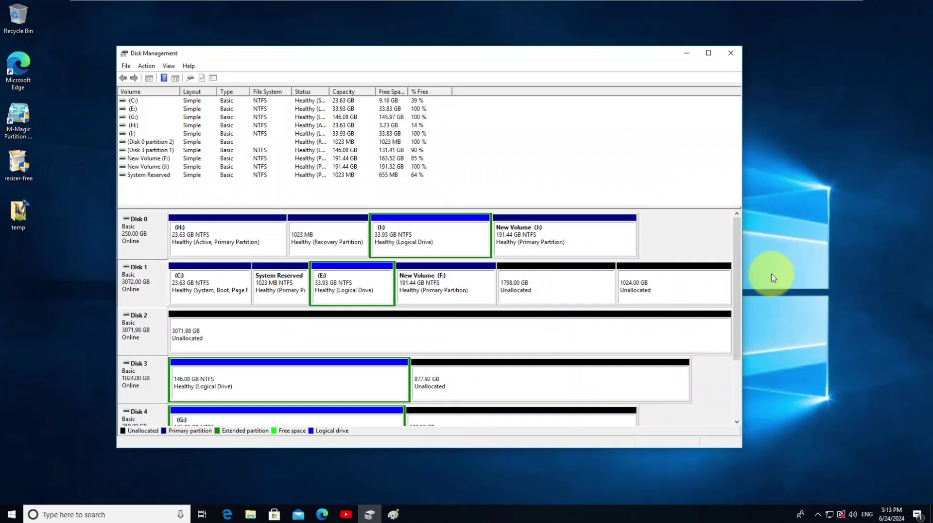
Create a new text document on the desktop and open it in Notepad
{"action": "right_click", "coordinate": [772, 275]}
{"action": "mouse_move", "coordinate": [793, 343]}
{"action": "left_click", "coordinate": [668, 402]}
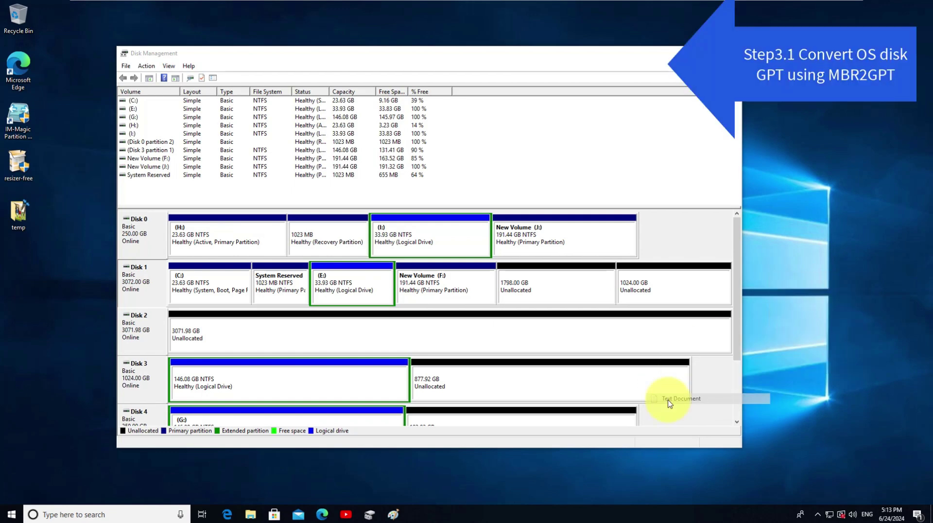
{"action": "double_click", "coordinate": [791, 321]}
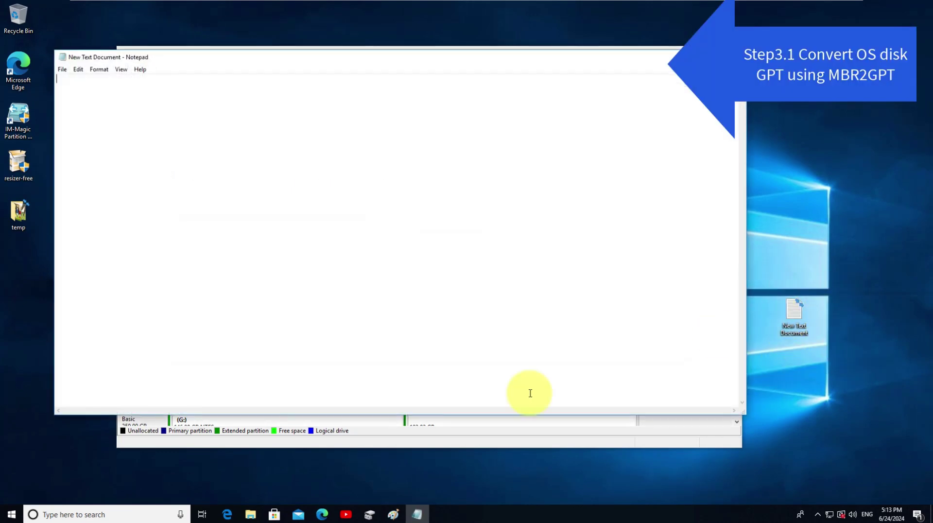
Paste the mbr2gpt convert command from Edge and change it to /disk:1 /allowFullOS
{"action": "left_click", "coordinate": [227, 514]}
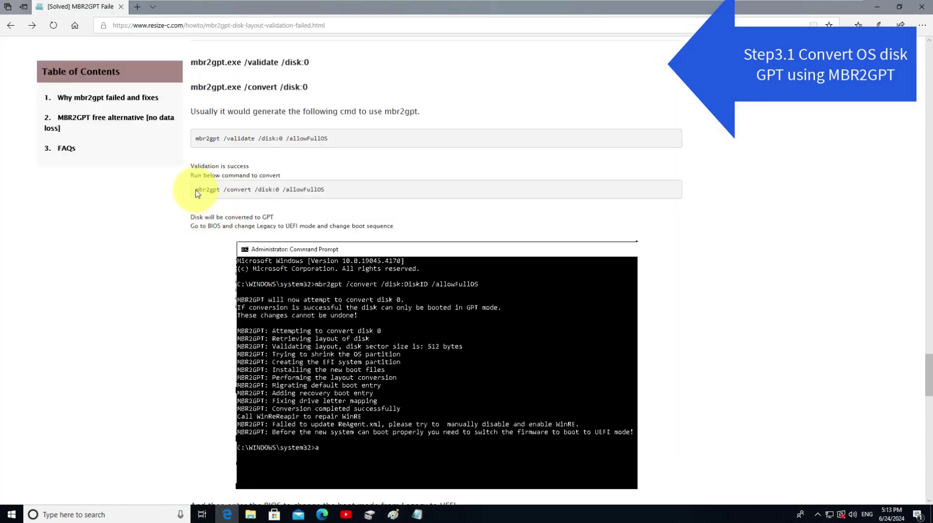
{"action": "left_click_drag", "start_coordinate": [196, 190], "coordinate": [325, 190]}
{"action": "key", "text": "ctrl+c"}
{"action": "left_click", "coordinate": [417, 514]}
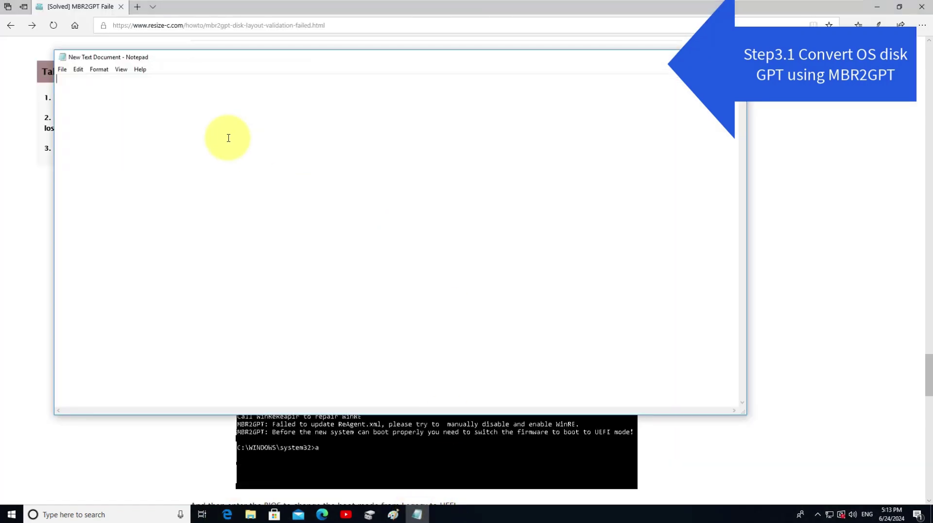
{"action": "key", "text": "ctrl+v"}
{"action": "double_click", "coordinate": [147, 80]}
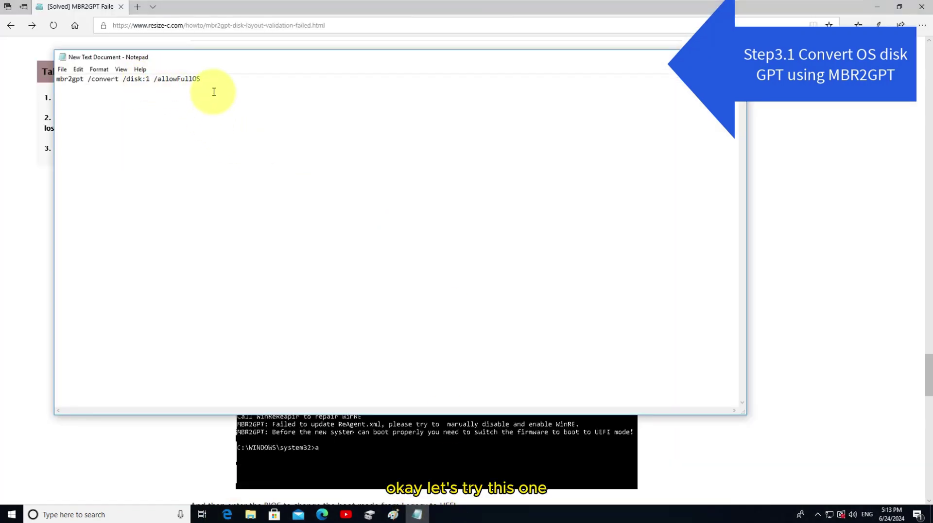
{"action": "left_click_drag", "start_coordinate": [201, 78], "coordinate": [57, 79]}
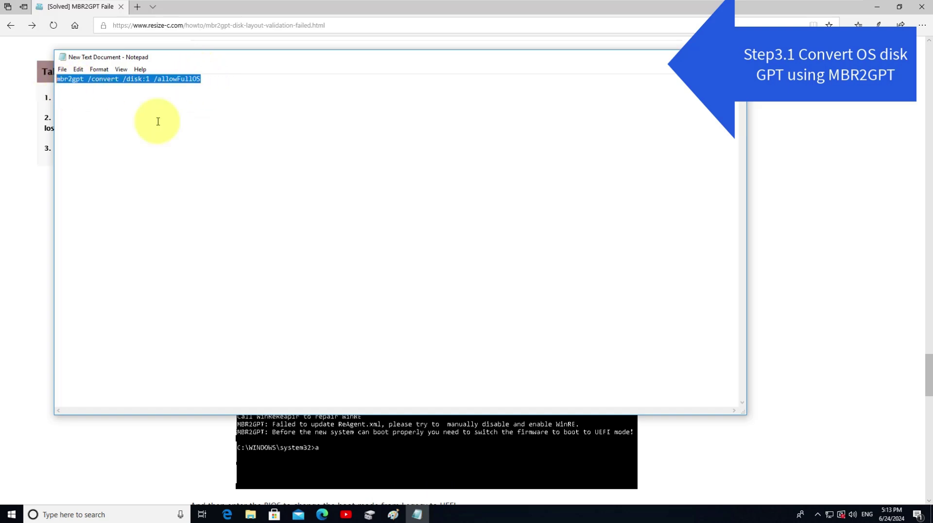
Run mbr2gpt /convert /disk:1 /allowFullOS in an administrator Command Prompt; validation fails
{"action": "left_click", "coordinate": [144, 515]}
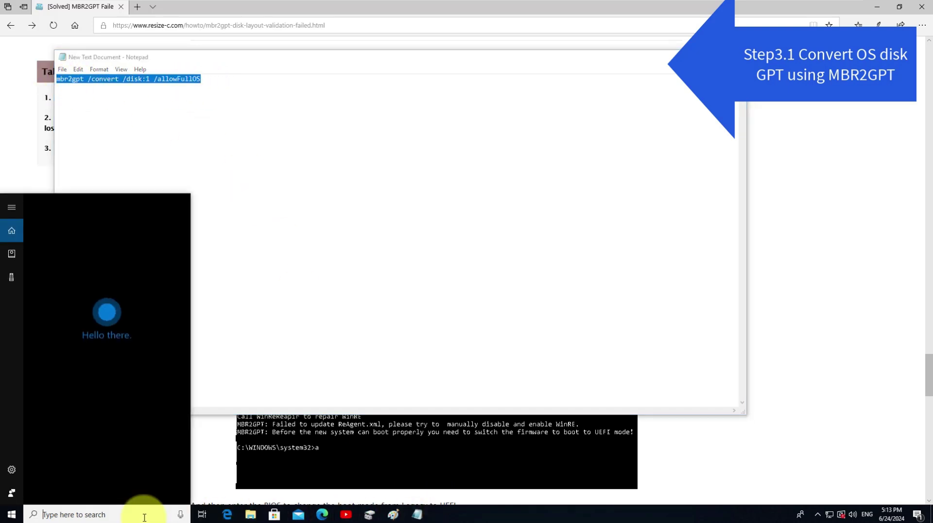
{"action": "type", "text": "cmd"}
{"action": "right_click", "coordinate": [91, 243]}
{"action": "left_click", "coordinate": [103, 252]}
{"action": "left_click", "coordinate": [399, 320]}
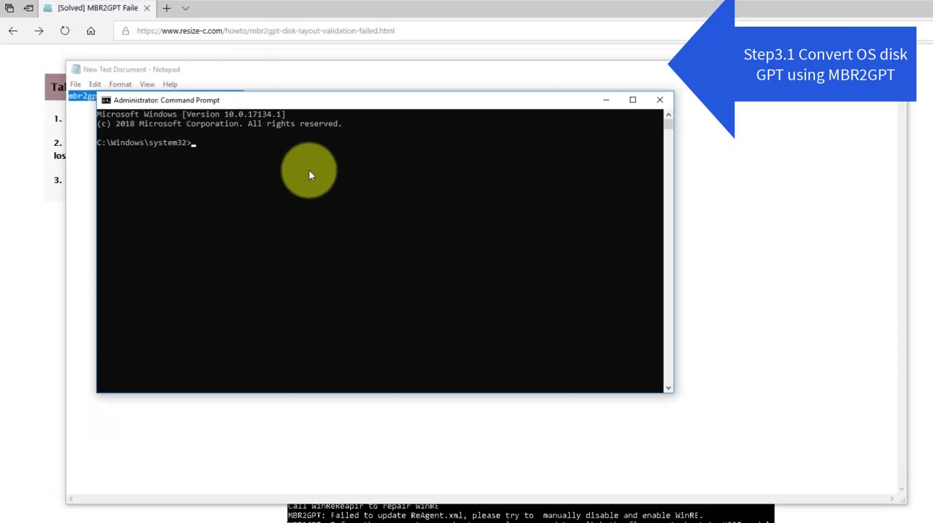
{"action": "key", "text": "ctrl+v"}
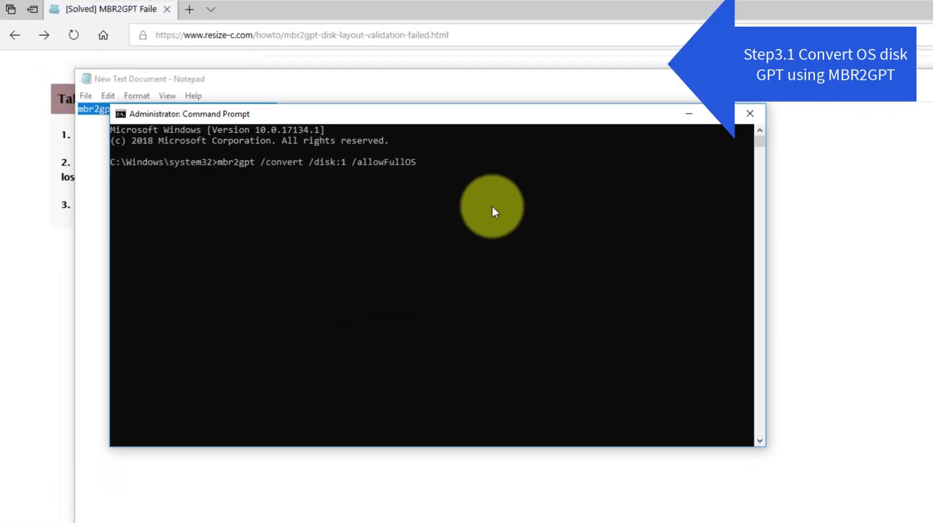
{"action": "key", "text": "Return"}
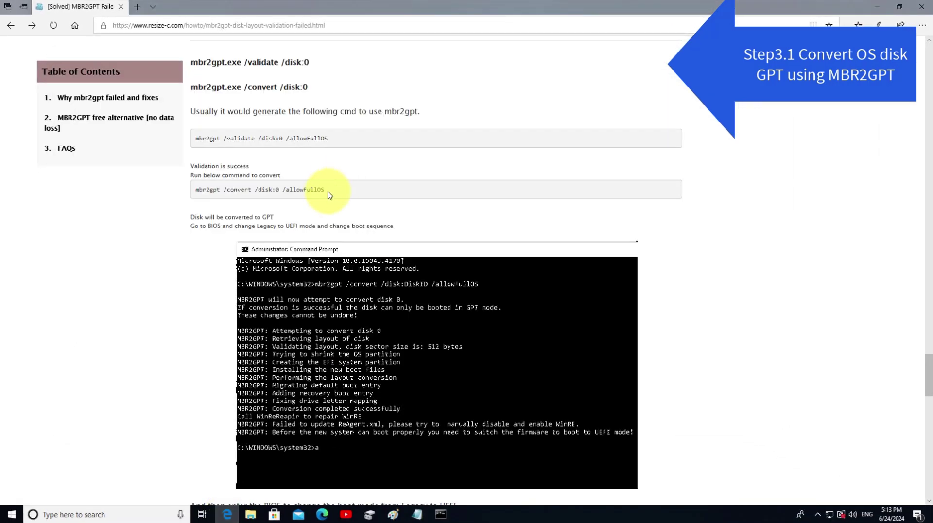
Highlight the mbr2gpt requirements: fewer than 3 partitions, no logical drive, OS disk only
{"action": "scroll", "coordinate": [329, 195], "scroll_direction": "up", "scroll_amount": 4}
{"action": "left_click_drag", "start_coordinate": [255, 219], "coordinate": [336, 217]}
{"action": "left_click", "coordinate": [375, 219]}
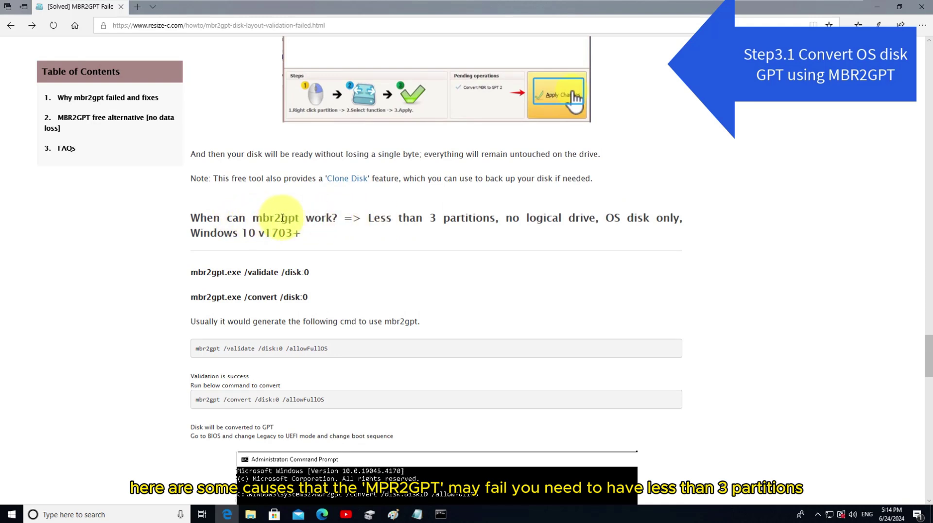
{"action": "left_click_drag", "start_coordinate": [253, 217], "coordinate": [569, 219]}
{"action": "left_click", "coordinate": [409, 219]}
Delete the (E:) logical drive volume on Disk 1 in Disk Management
{"action": "left_click", "coordinate": [569, 219]}
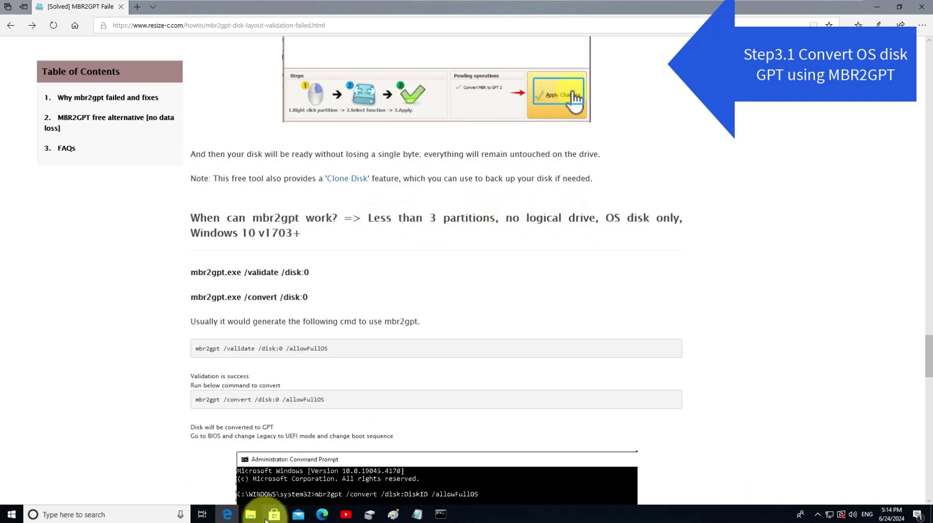
{"action": "left_click", "coordinate": [369, 515]}
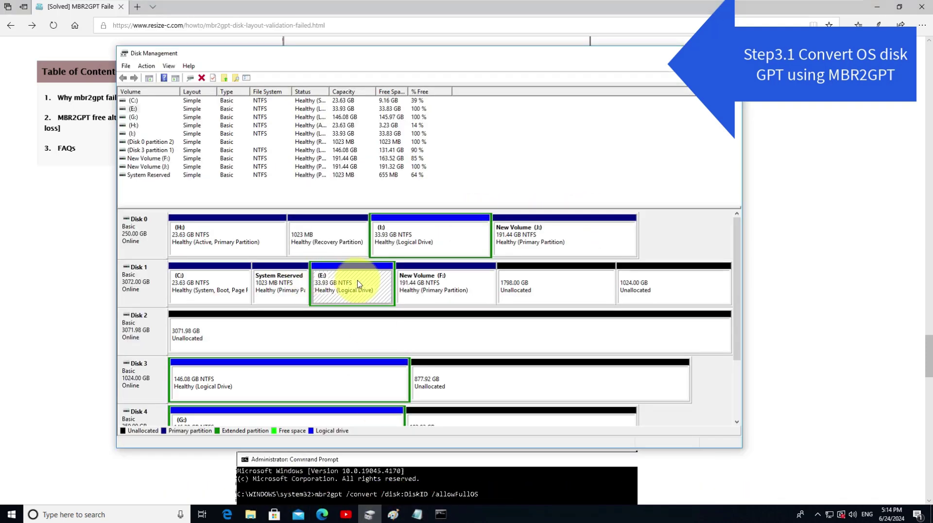
{"action": "left_click", "coordinate": [317, 280]}
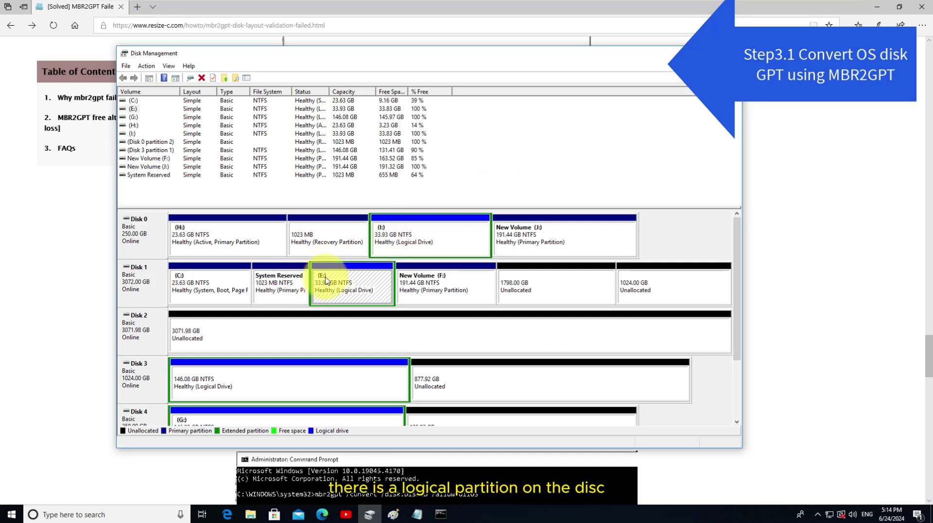
{"action": "right_click", "coordinate": [339, 282]}
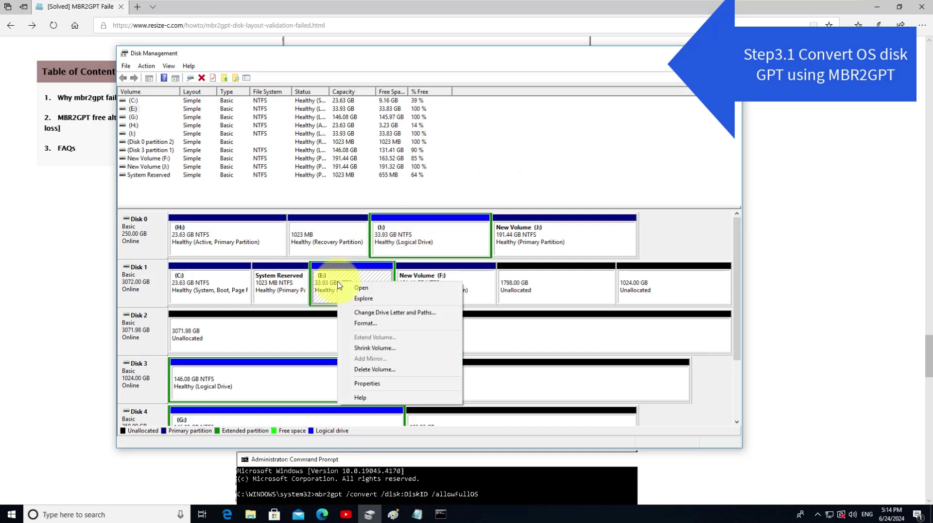
{"action": "left_click", "coordinate": [327, 281]}
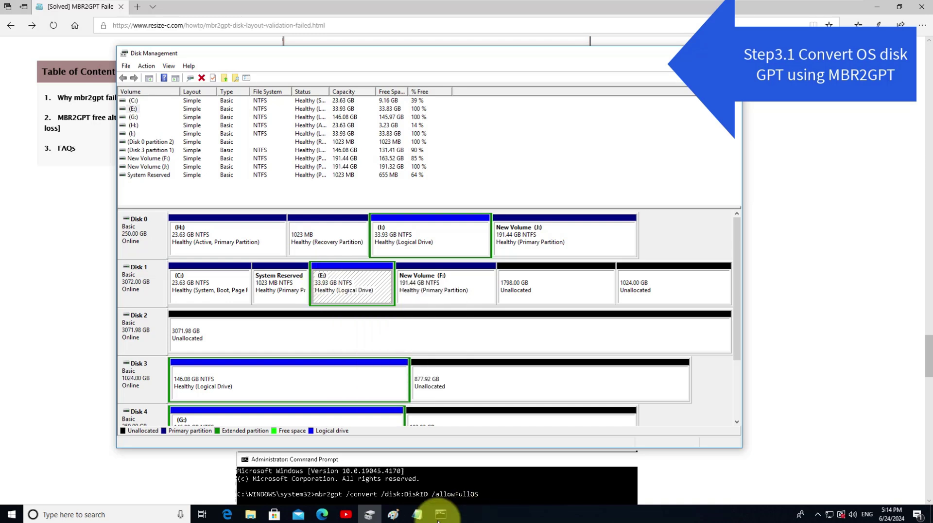
{"action": "right_click", "coordinate": [340, 285]}
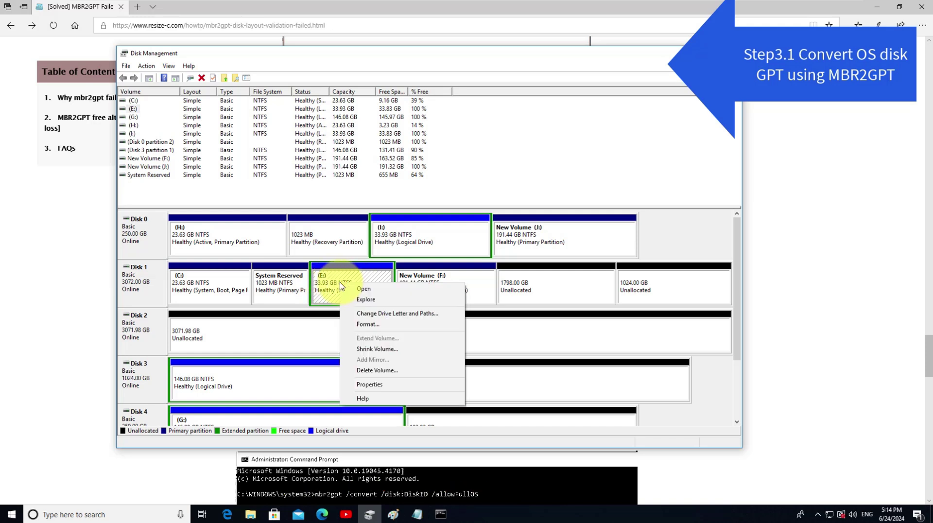
{"action": "left_click", "coordinate": [363, 370]}
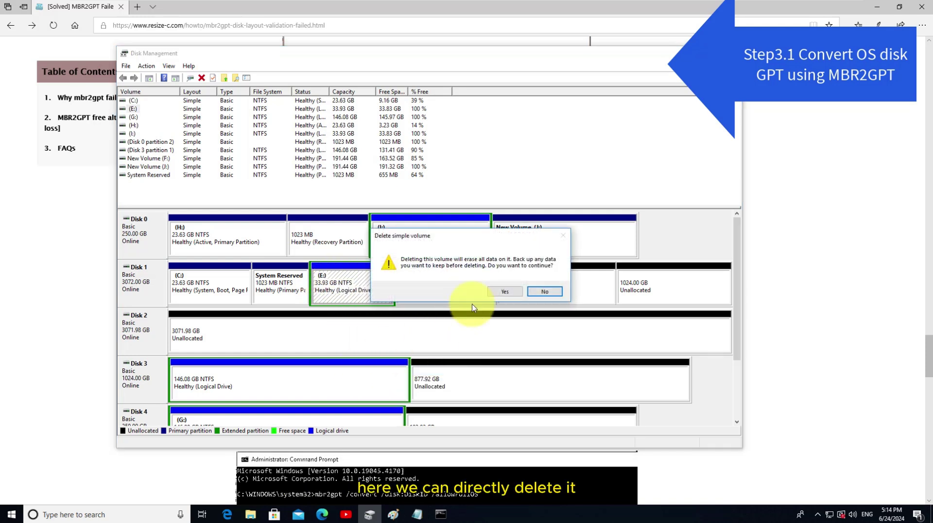
{"action": "left_click", "coordinate": [504, 292]}
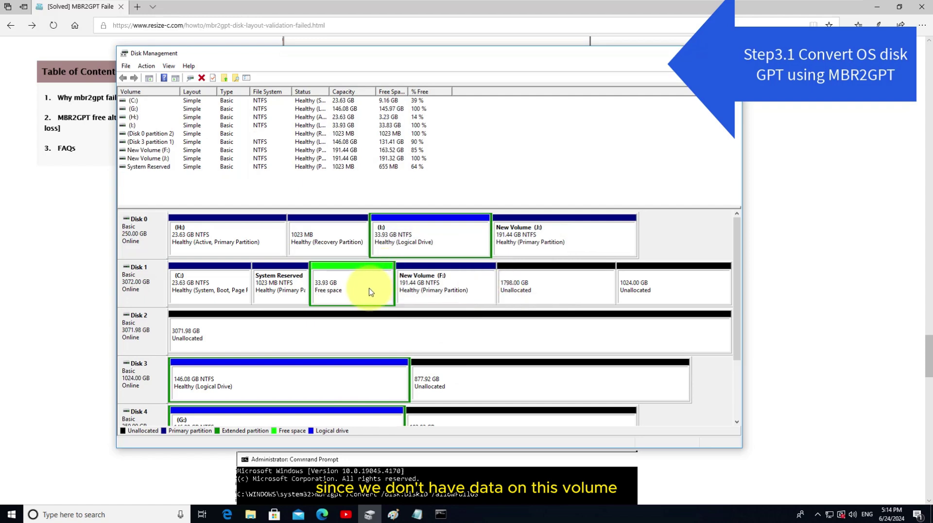
Delete the leftover extended partition, leaving 33.93 GB unallocated on Disk 1
{"action": "right_click", "coordinate": [342, 295]}
{"action": "left_click", "coordinate": [427, 358]}
{"action": "left_click", "coordinate": [476, 293]}
{"action": "left_click", "coordinate": [340, 287]}
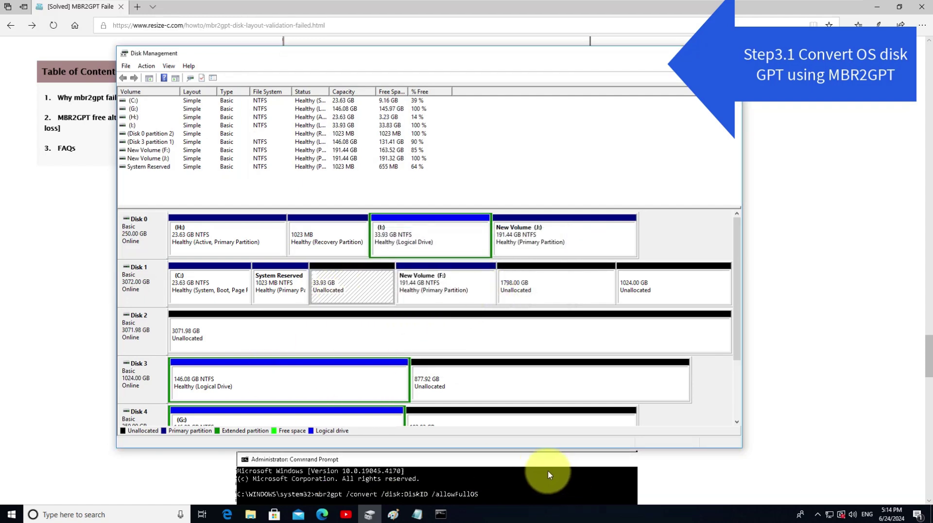
Rerun the mbr2gpt /disk:1 command copied from Notepad, succeeding this time, then close Command Prompt
{"action": "left_click", "coordinate": [421, 517]}
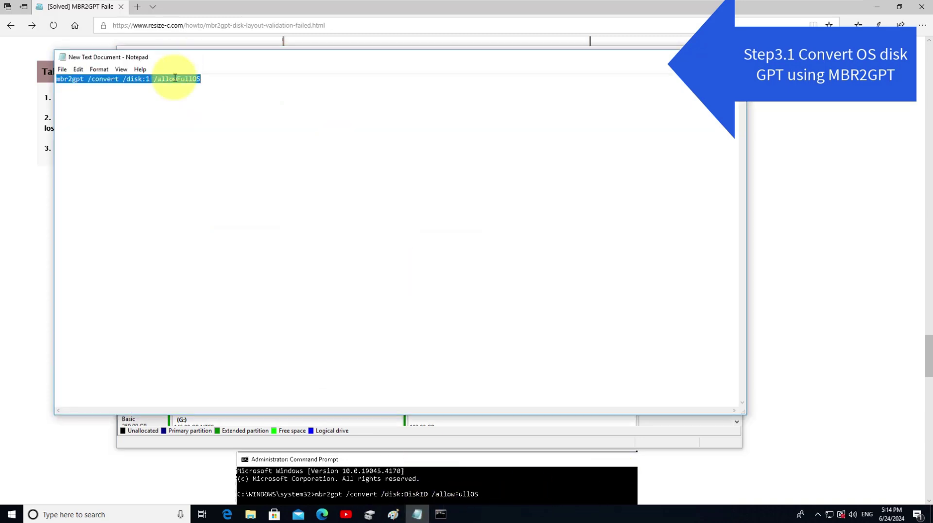
{"action": "right_click", "coordinate": [175, 81]}
{"action": "left_click", "coordinate": [198, 109]}
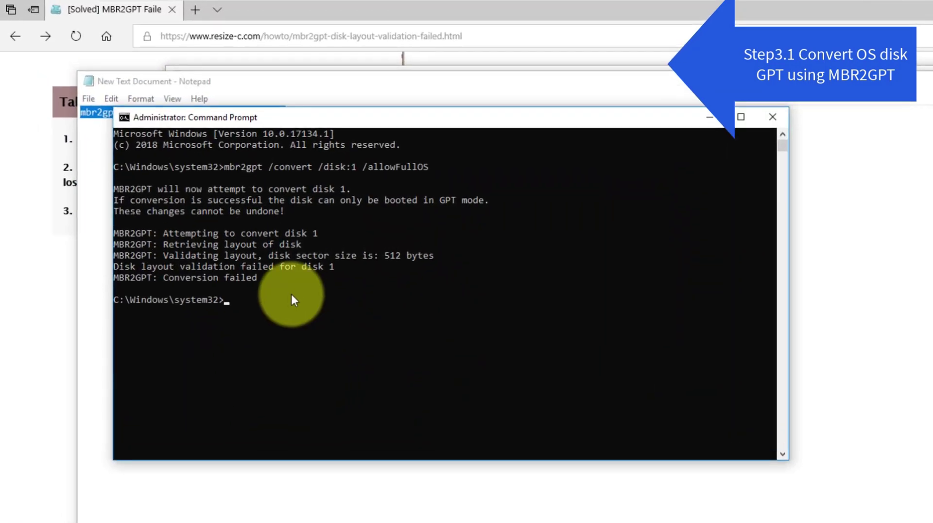
{"action": "right_click", "coordinate": [291, 293]}
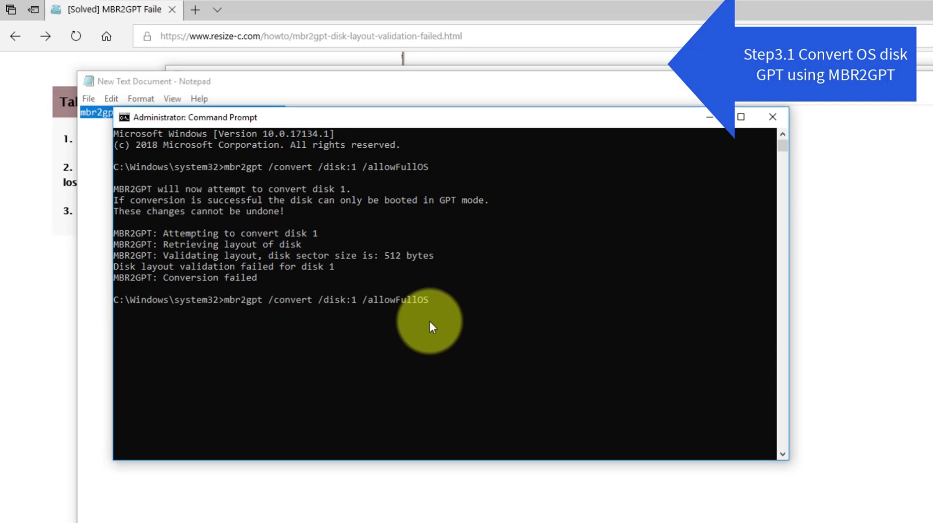
{"action": "key", "text": "Return"}
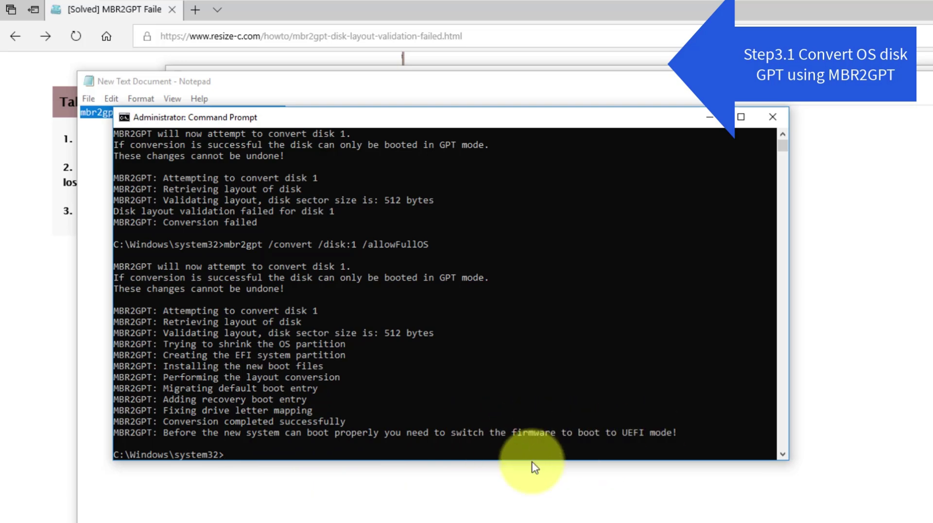
{"action": "left_click", "coordinate": [771, 118]}
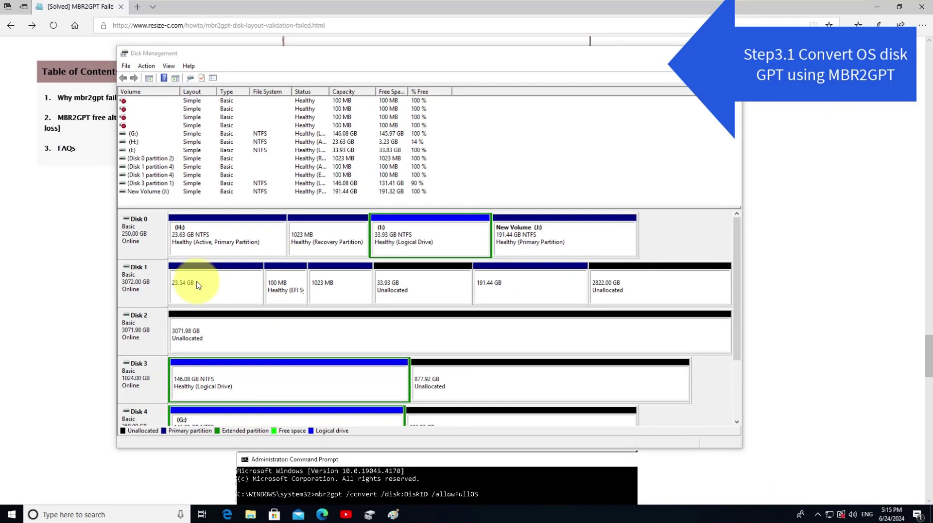
Refresh Disk Management, verify Disk 1 is GUID Partition Table (GPT) in its properties, then close it
{"action": "left_click", "coordinate": [147, 65]}
{"action": "left_click", "coordinate": [154, 80]}
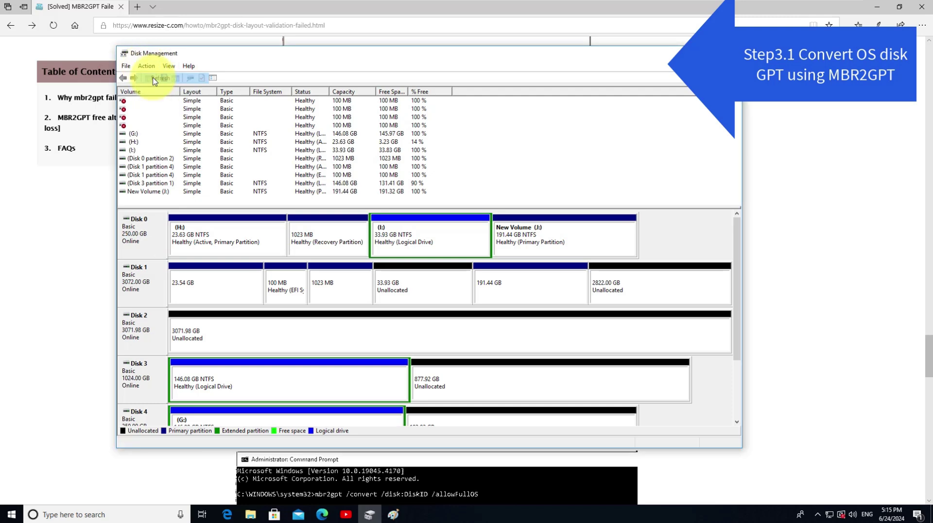
{"action": "right_click", "coordinate": [145, 284]}
{"action": "left_click", "coordinate": [163, 371]}
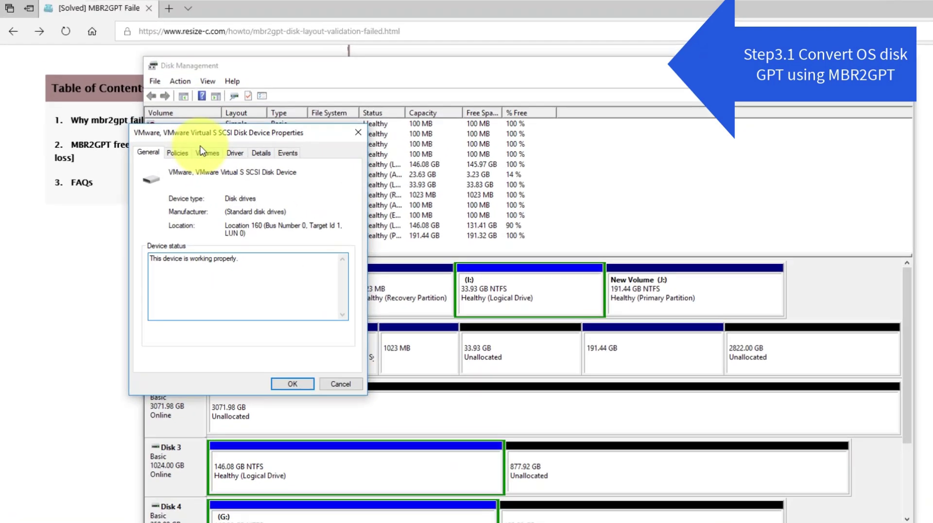
{"action": "left_click", "coordinate": [208, 157]}
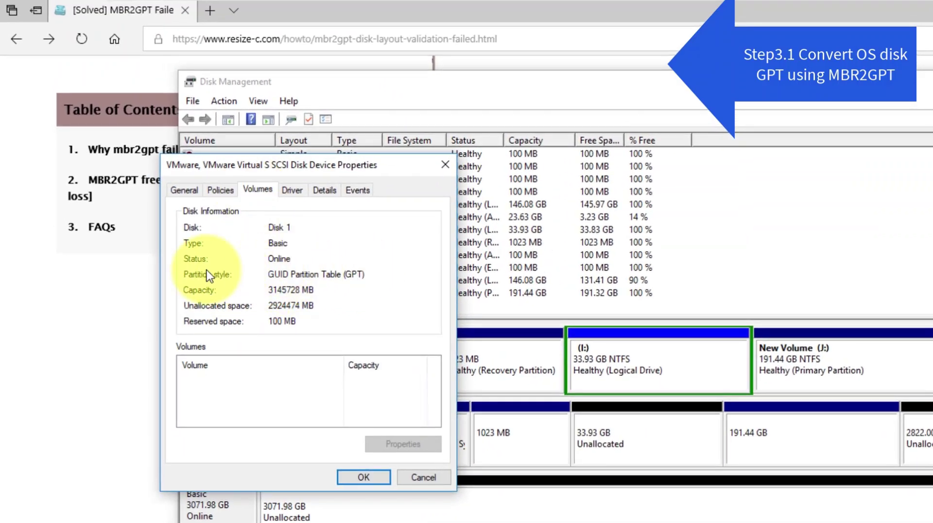
{"action": "left_click", "coordinate": [401, 474]}
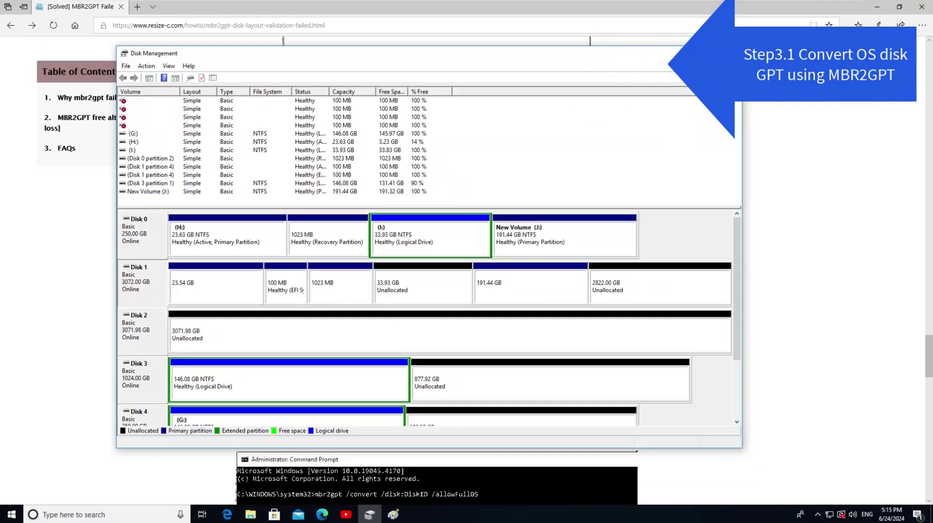
{"action": "key", "text": "alt+F4"}
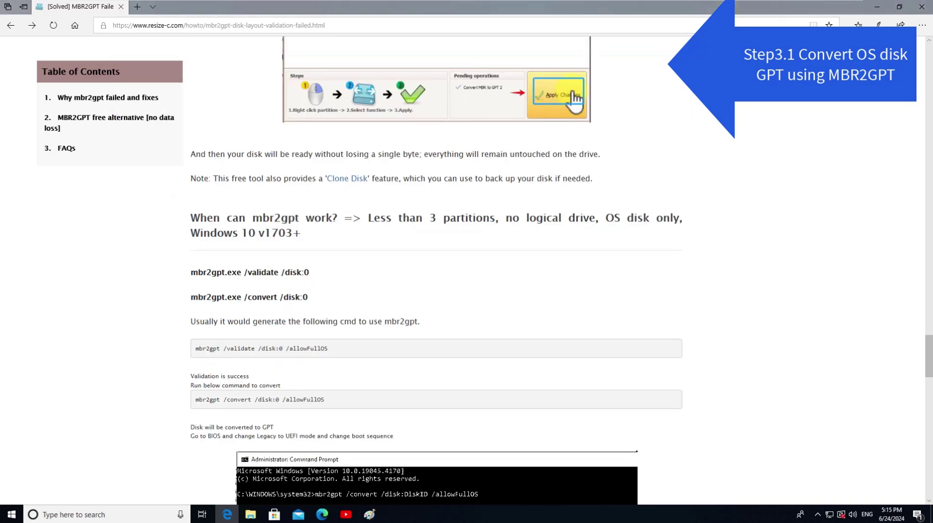
Close Edge and shut down Windows from the Start menu
{"action": "left_click", "coordinate": [921, 8]}
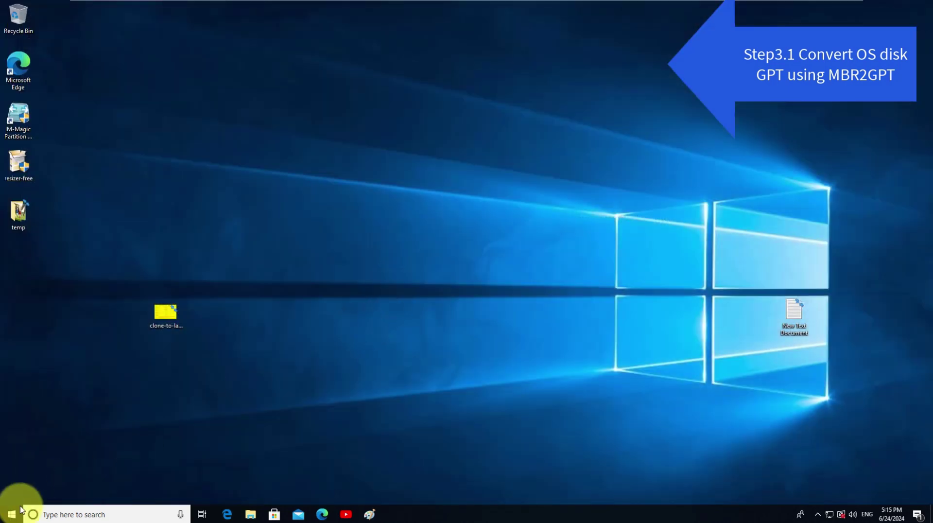
{"action": "left_click", "coordinate": [10, 517]}
{"action": "left_click", "coordinate": [12, 493]}
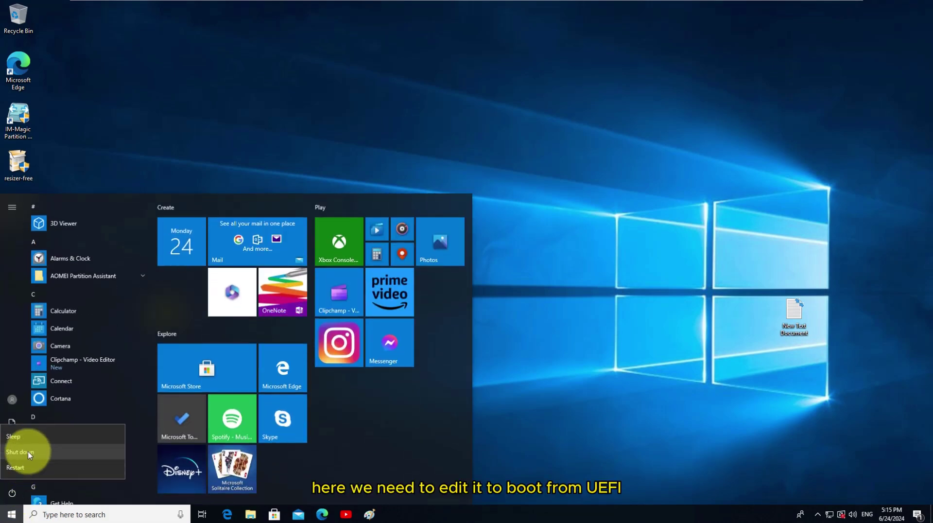
{"action": "left_click", "coordinate": [19, 452]}
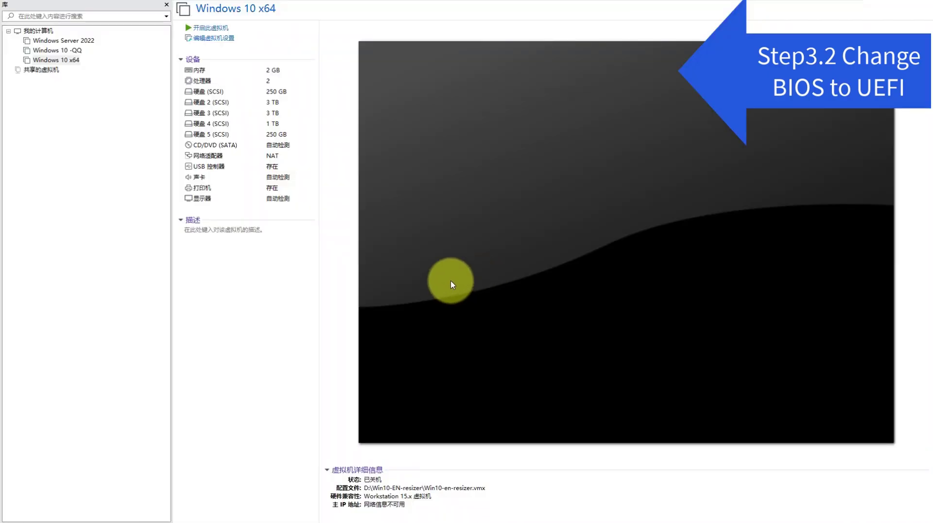
Set the Windows 10 x64 VM firmware to UEFI and power it on
{"action": "left_click", "coordinate": [216, 39]}
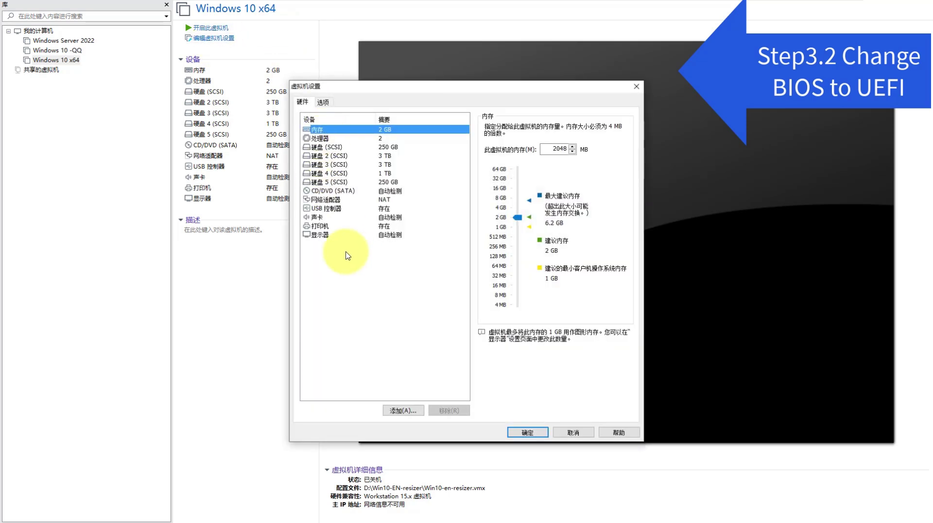
{"action": "left_click", "coordinate": [323, 102]}
{"action": "left_click", "coordinate": [315, 235]}
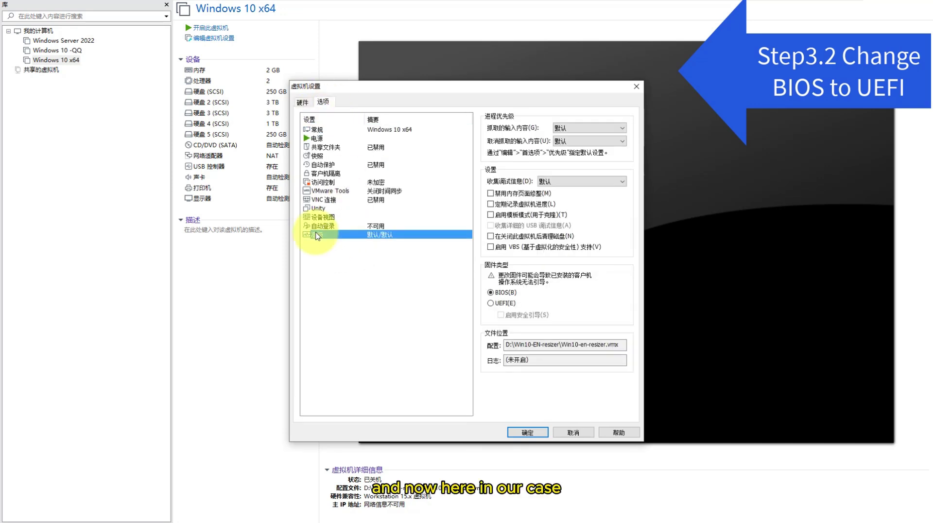
{"action": "left_click", "coordinate": [492, 305]}
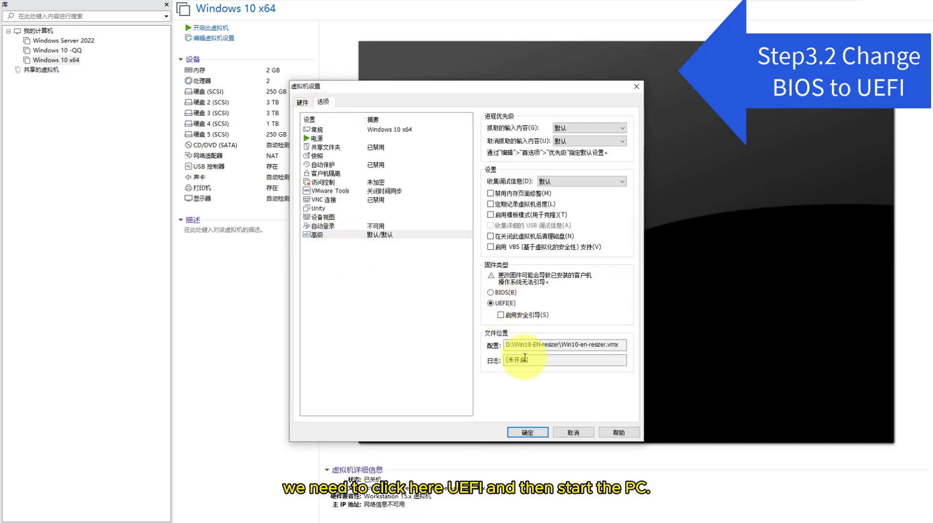
{"action": "left_click", "coordinate": [521, 434]}
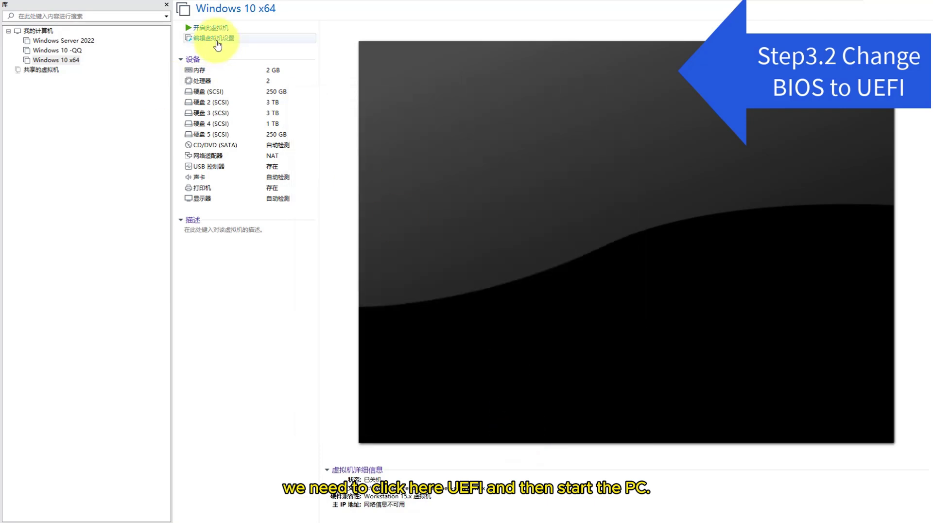
{"action": "left_click", "coordinate": [220, 30]}
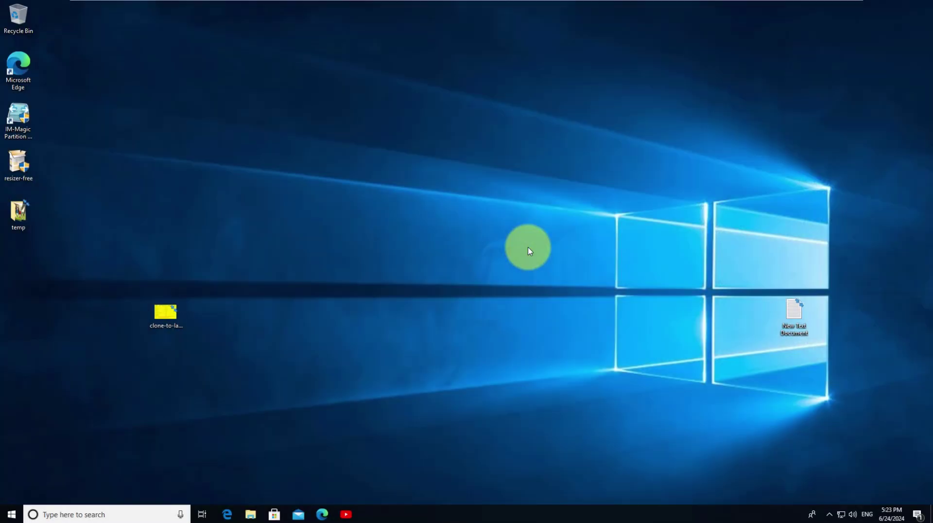
Open the clone-to-larger-disk chart in Paint and launch IM-Magic Partition Resizer as administrator
{"action": "right_click", "coordinate": [168, 308]}
{"action": "left_click", "coordinate": [203, 106]}
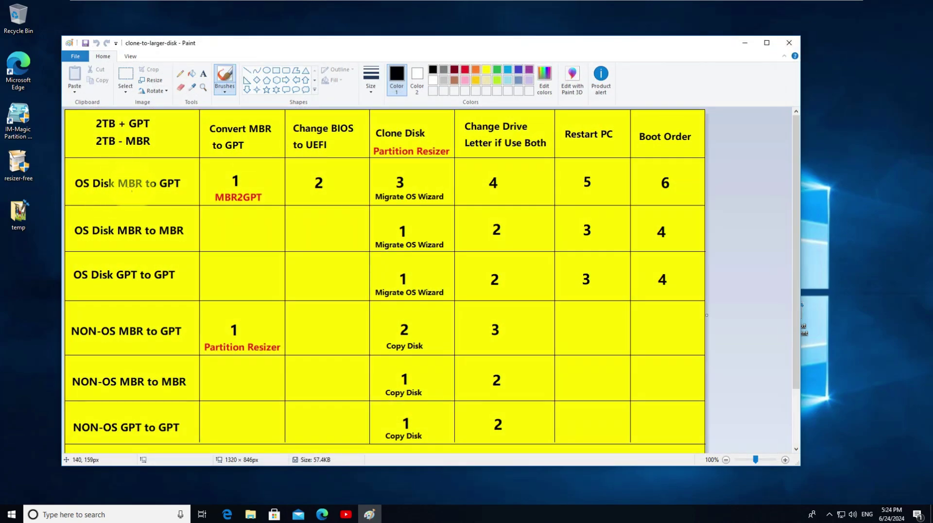
{"action": "left_click", "coordinate": [27, 125]}
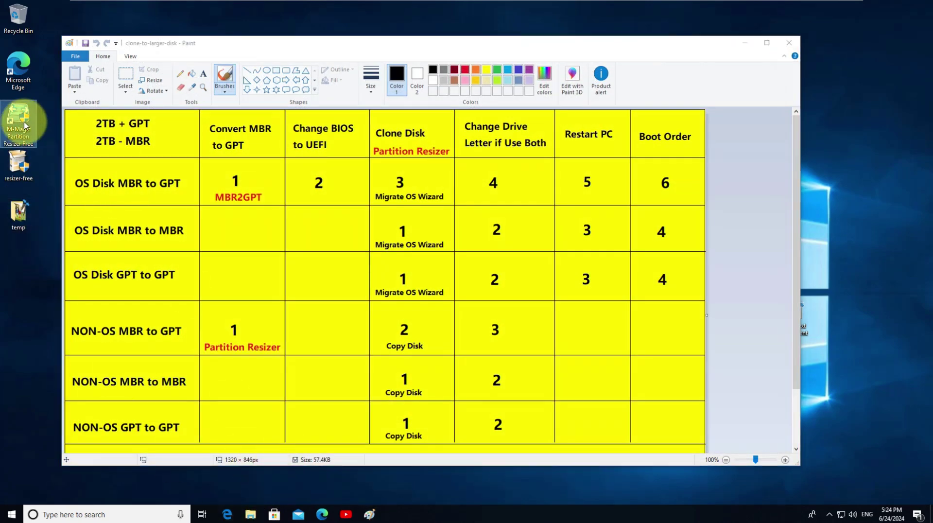
{"action": "double_click", "coordinate": [21, 123]}
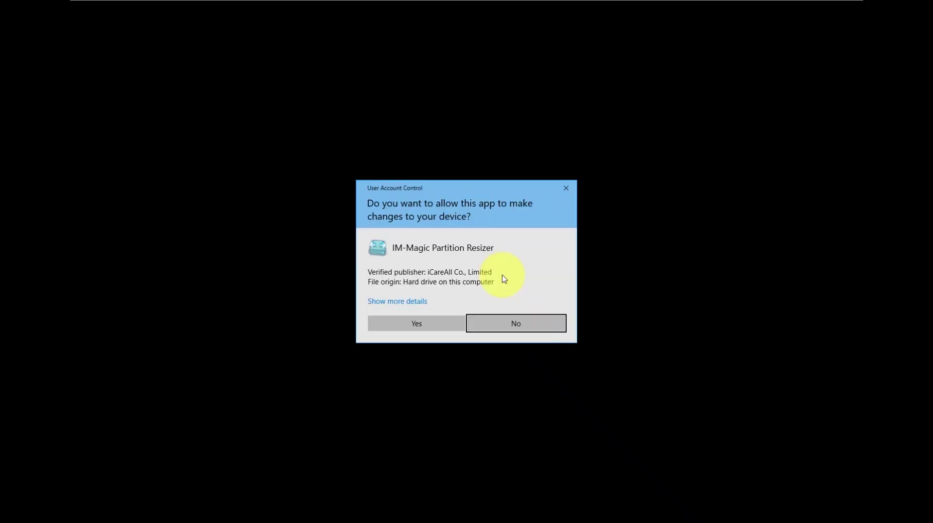
{"action": "left_click", "coordinate": [425, 324]}
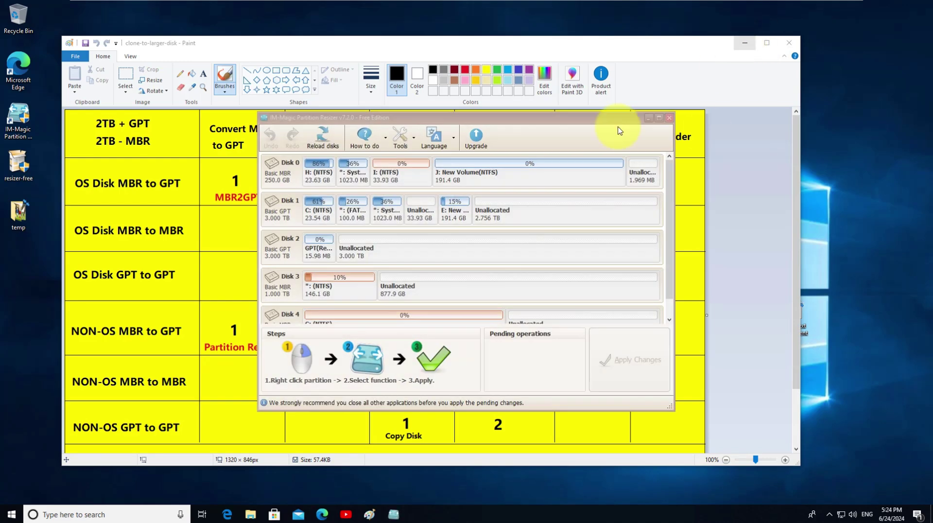
Arrange the Partition Resizer window beside the chart and select Disk 1, the OS disk
{"action": "left_click", "coordinate": [282, 253]}
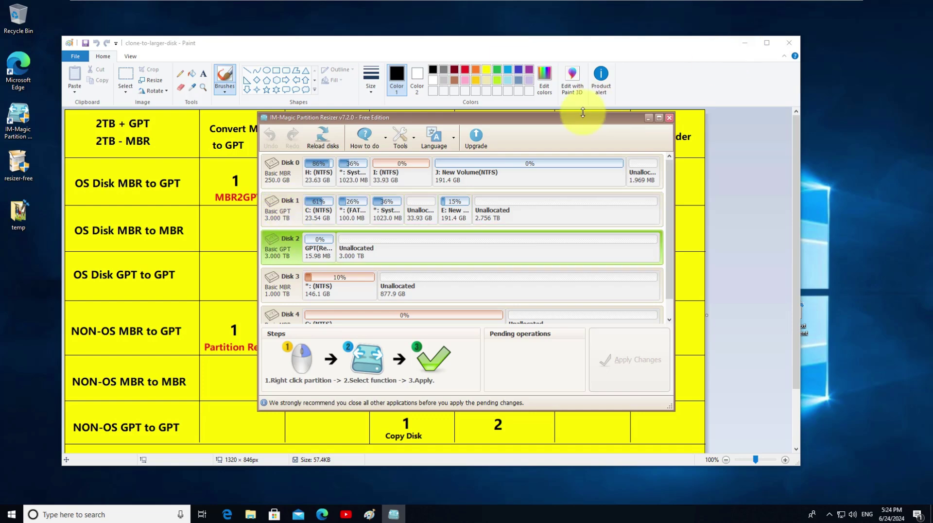
{"action": "left_click_drag", "start_coordinate": [581, 120], "coordinate": [536, 217]}
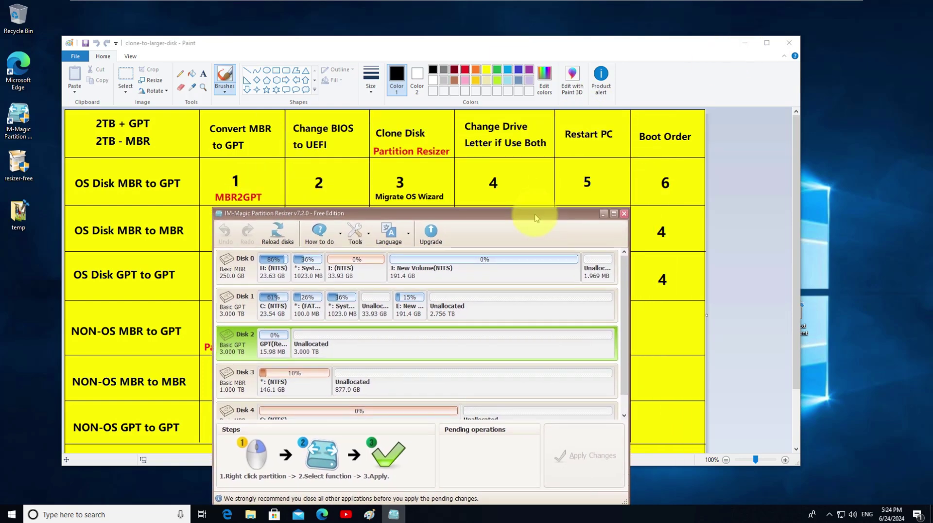
{"action": "left_click", "coordinate": [233, 307]}
{"action": "left_click", "coordinate": [245, 349]}
{"action": "left_click", "coordinate": [240, 311]}
{"action": "left_click", "coordinate": [243, 328]}
{"action": "left_click", "coordinate": [243, 304]}
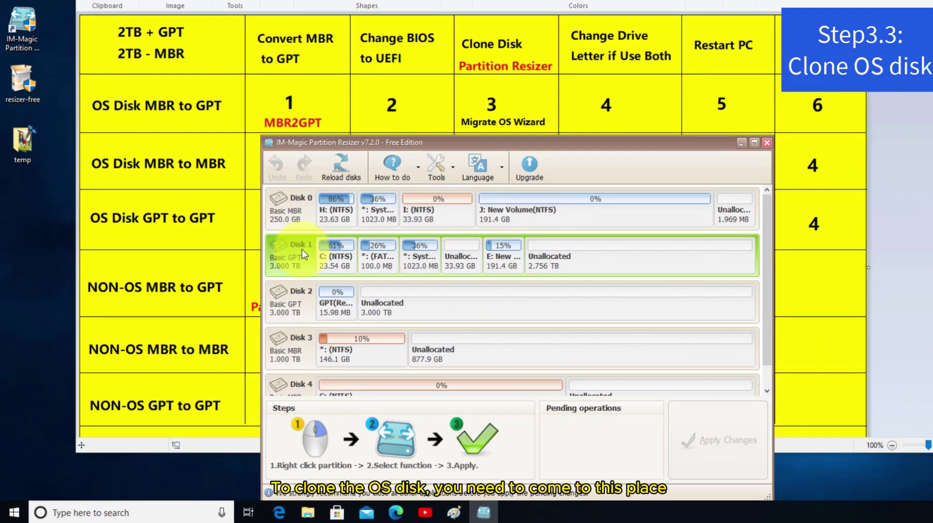
Queue a Migrate OS operation from Disk 1 to the 3 TB Disk 2, wiping its partitions
{"action": "left_click", "coordinate": [454, 169]}
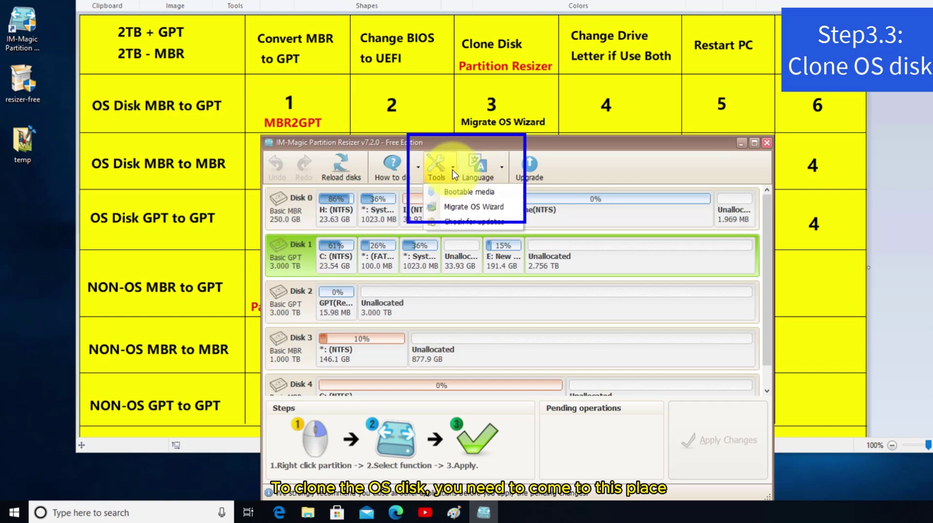
{"action": "left_click", "coordinate": [456, 208]}
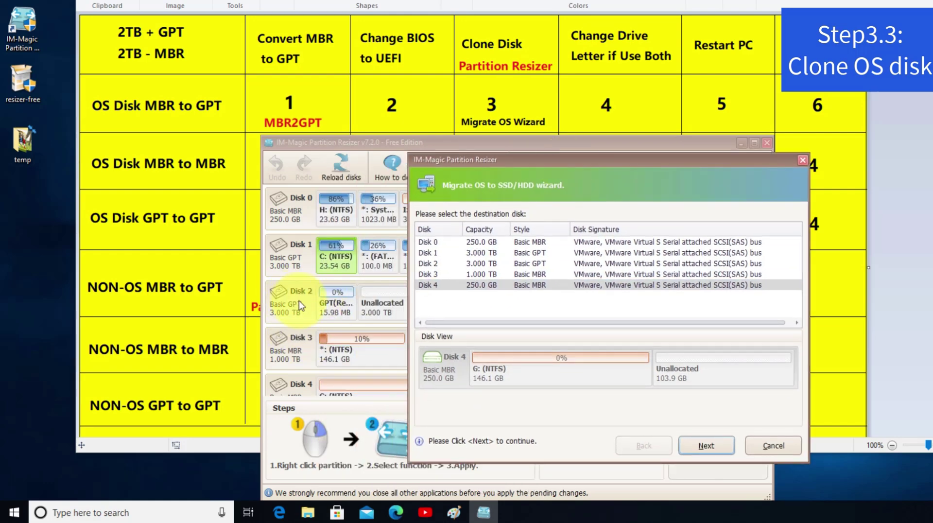
{"action": "left_click", "coordinate": [520, 265]}
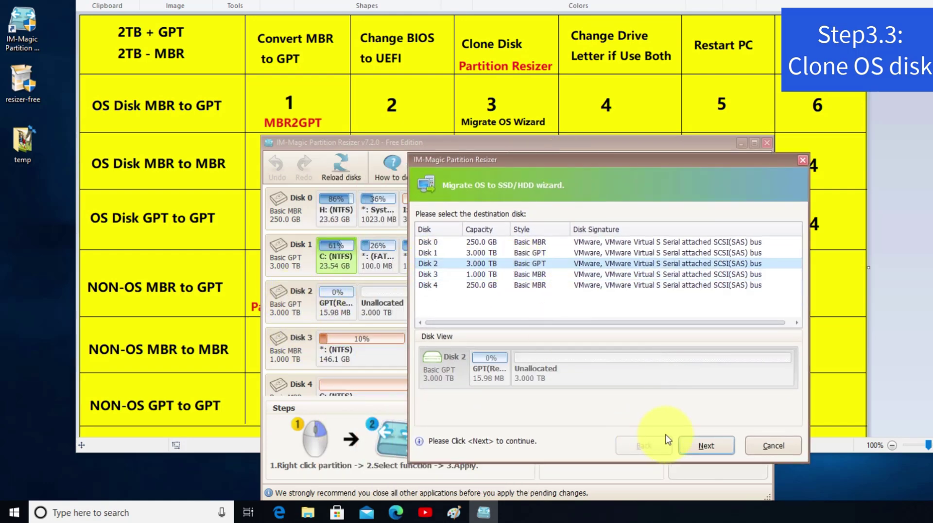
{"action": "left_click", "coordinate": [692, 446]}
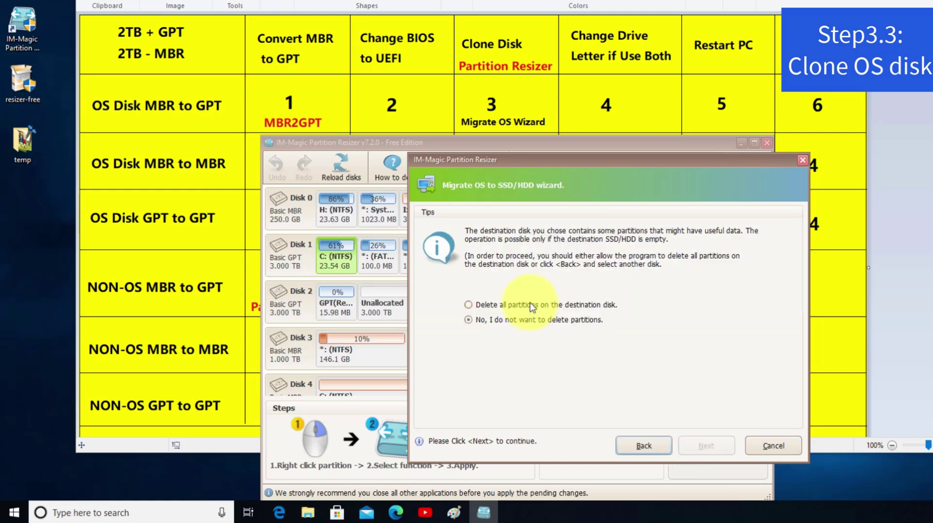
{"action": "left_click", "coordinate": [486, 305]}
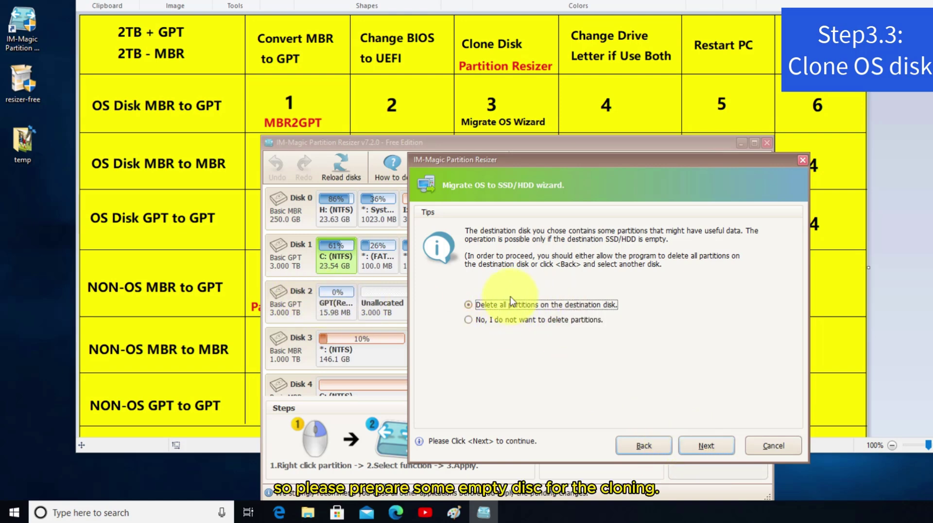
{"action": "left_click", "coordinate": [706, 446]}
{"action": "left_click", "coordinate": [706, 446]}
{"action": "left_click", "coordinate": [705, 446]}
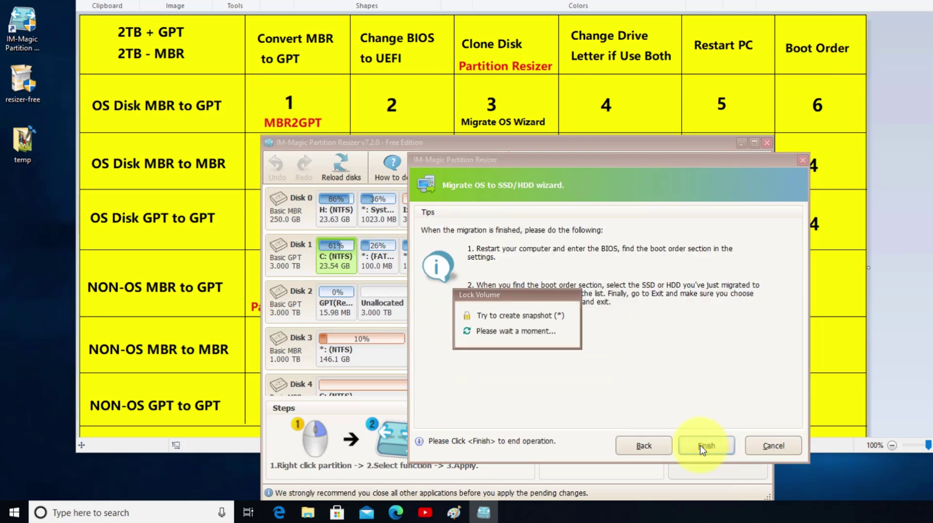
{"action": "left_click", "coordinate": [703, 446]}
Apply the pending OS migration and dismiss the success message
{"action": "key", "text": "alt+Tab"}
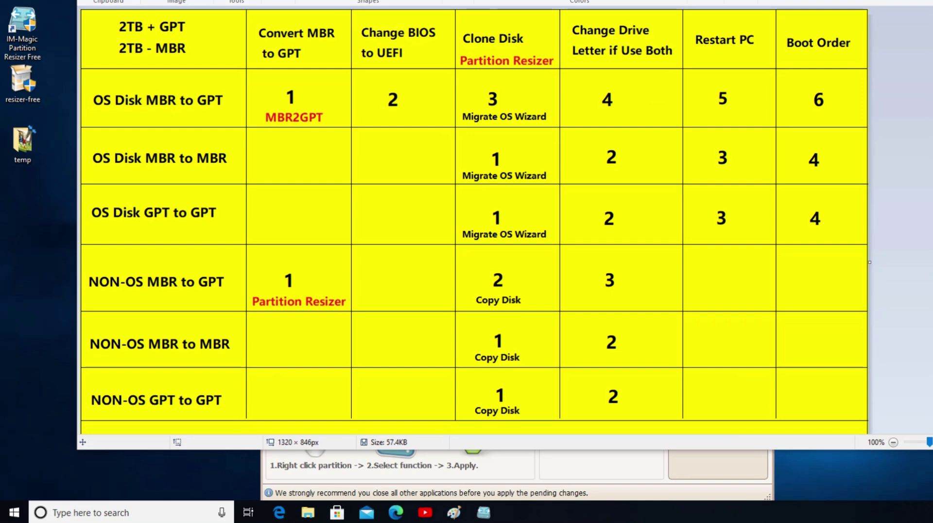
{"action": "left_click", "coordinate": [625, 474]}
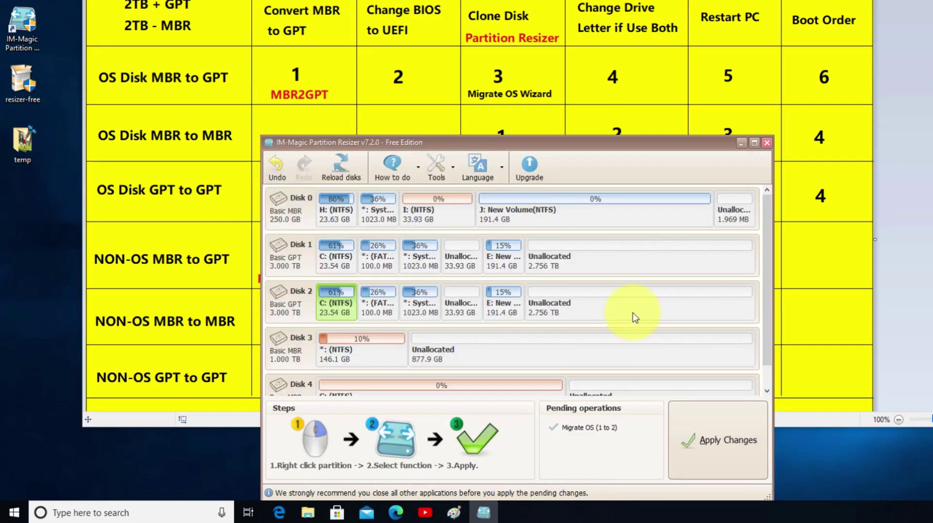
{"action": "left_click_drag", "start_coordinate": [679, 144], "coordinate": [682, 111]}
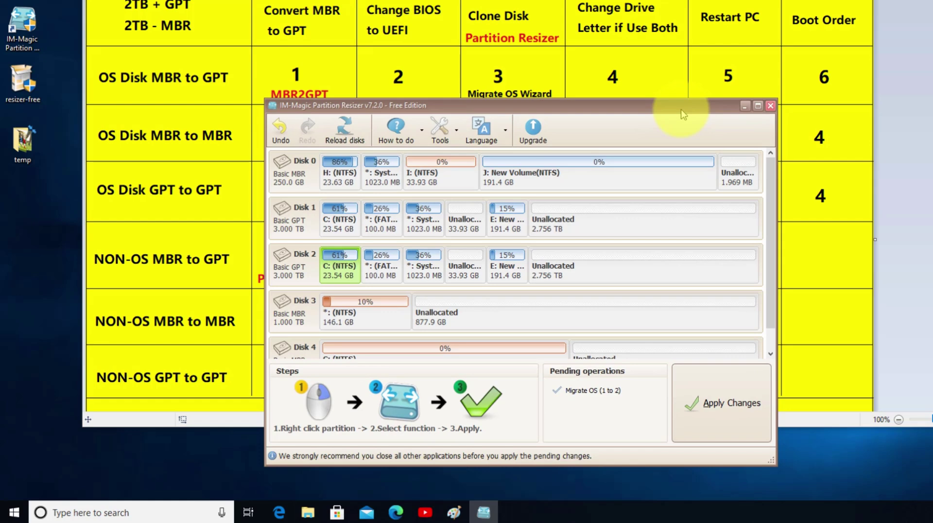
{"action": "left_click", "coordinate": [721, 404]}
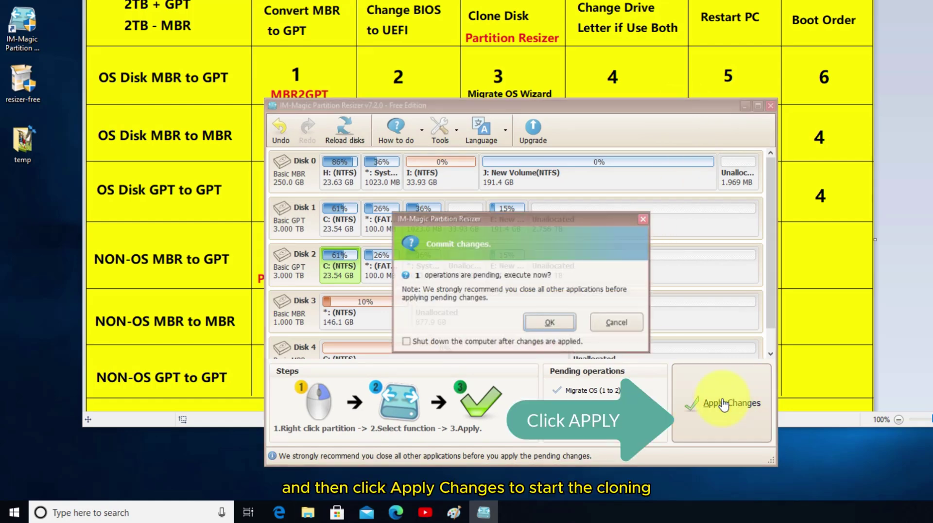
{"action": "left_click", "coordinate": [540, 319]}
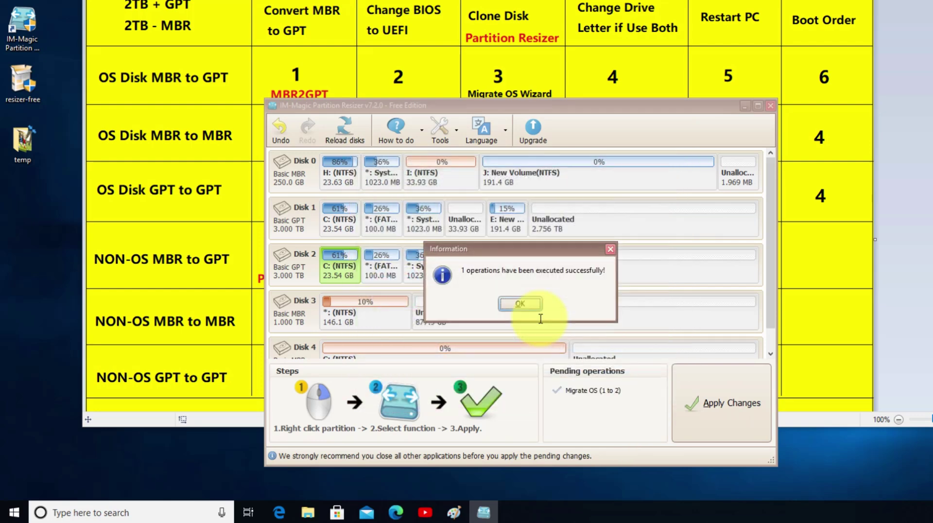
{"action": "left_click", "coordinate": [525, 304]}
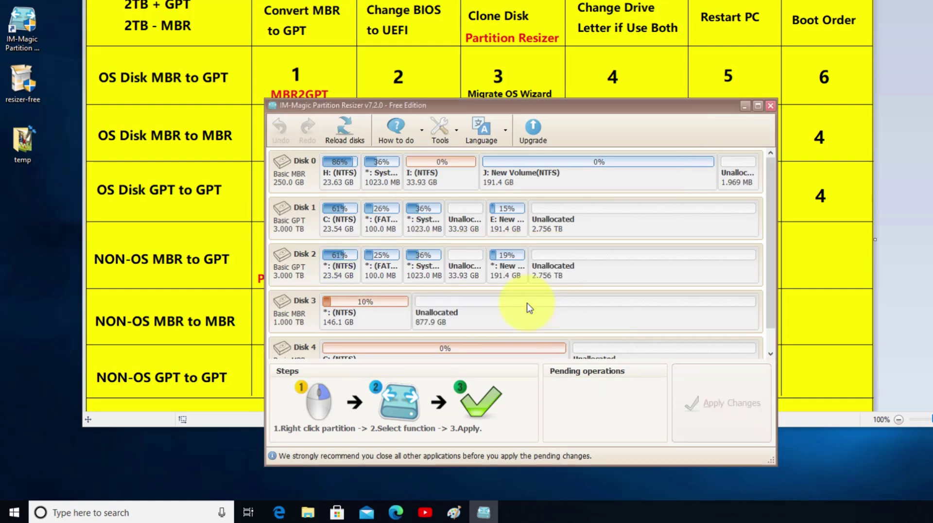
Assign drive letter T: to Disk 2's first NTFS partition
{"action": "left_click", "coordinate": [330, 275]}
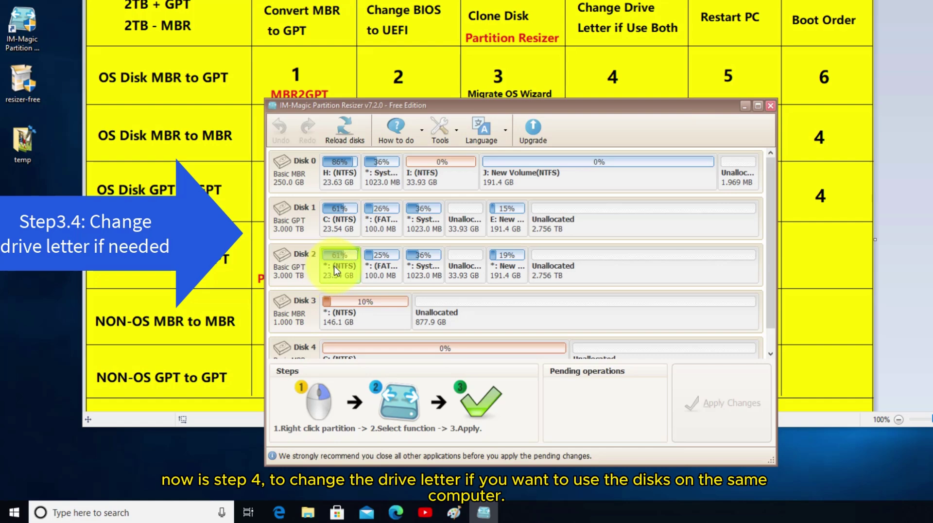
{"action": "right_click", "coordinate": [334, 265]}
{"action": "left_click", "coordinate": [401, 404]}
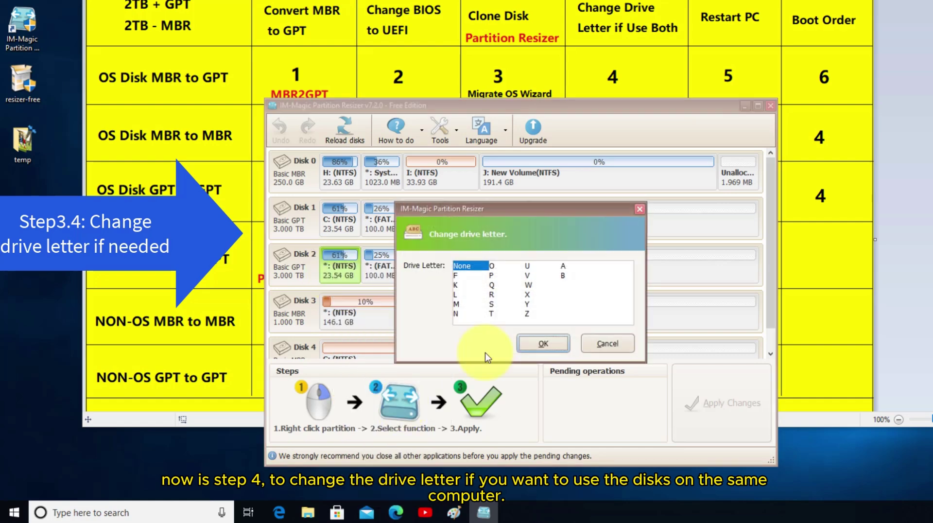
{"action": "left_click", "coordinate": [491, 295]}
{"action": "left_click", "coordinate": [543, 343]}
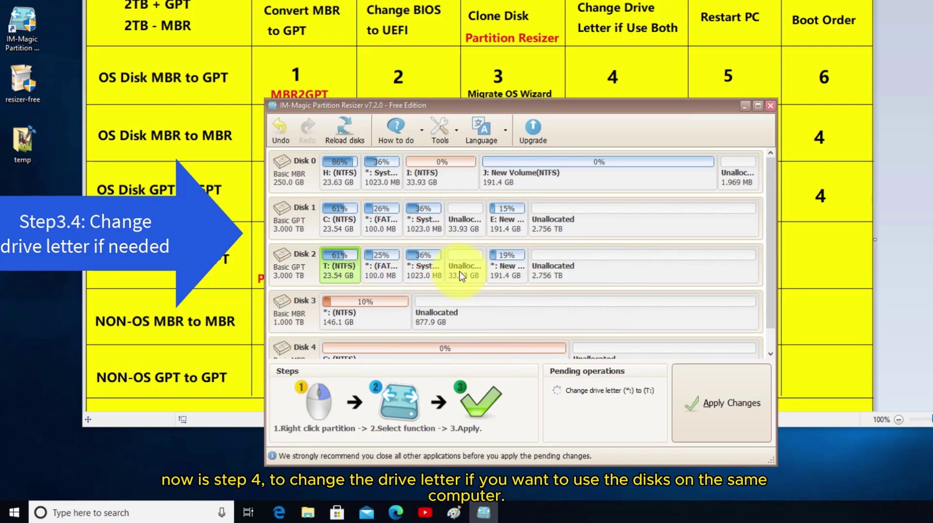
Assign drive letter Y: to Disk 2's 191.4 GB New Volume partition
{"action": "left_click", "coordinate": [503, 265]}
{"action": "right_click", "coordinate": [502, 264]}
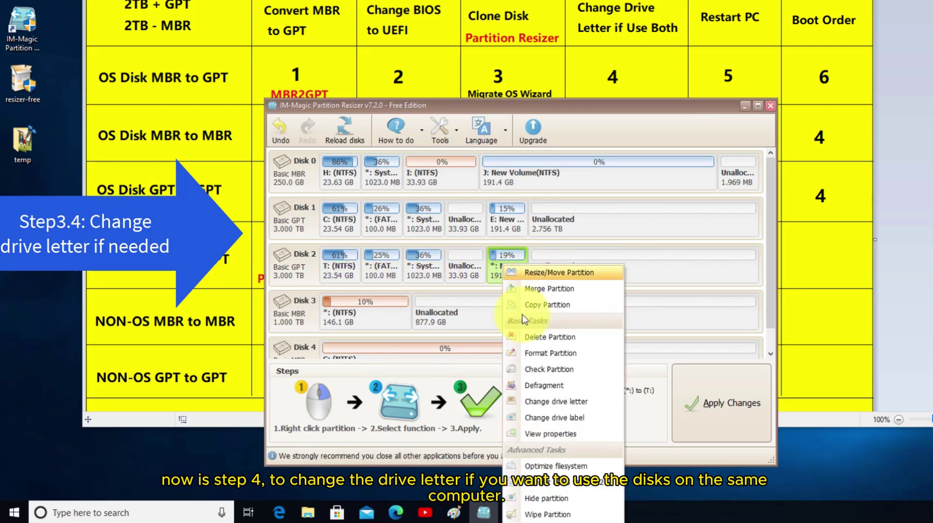
{"action": "left_click", "coordinate": [552, 401]}
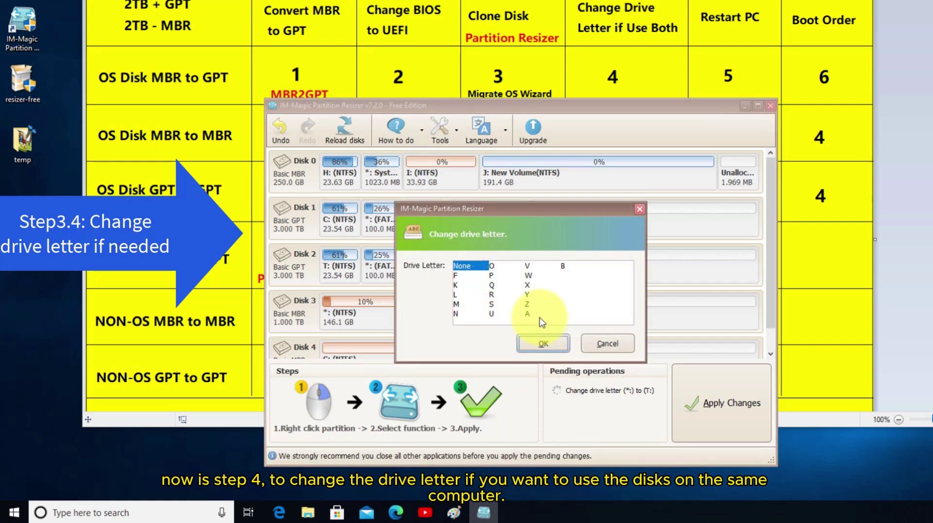
{"action": "left_click", "coordinate": [528, 295]}
{"action": "left_click", "coordinate": [536, 345]}
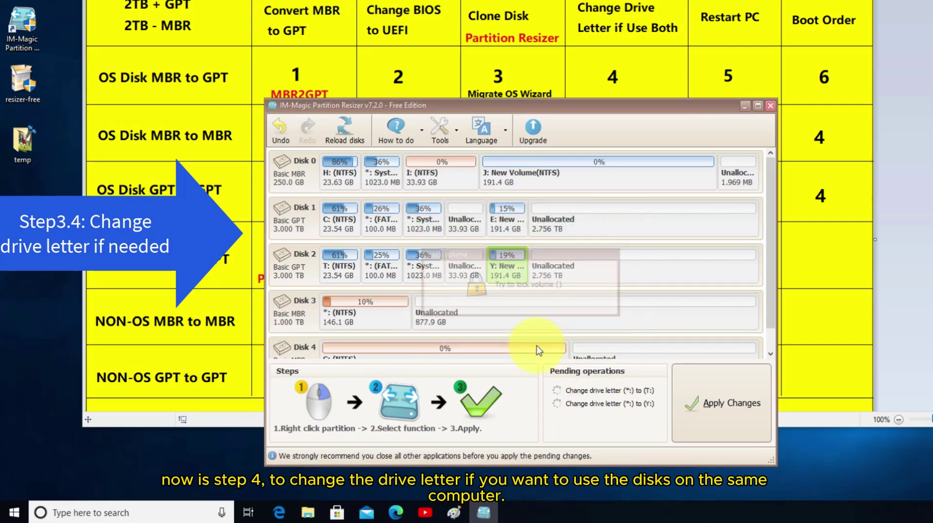
Apply the pending drive-letter changes and agree to restart the computer now
{"action": "left_click", "coordinate": [423, 265]}
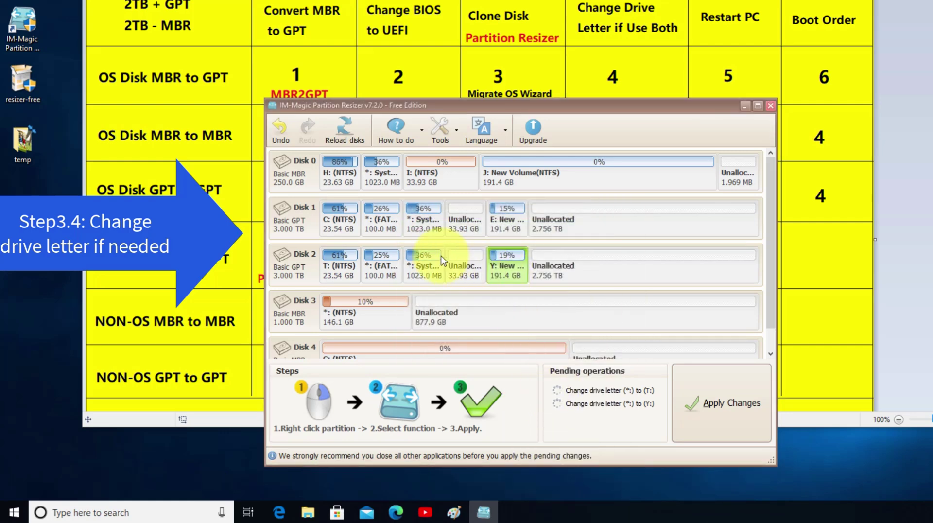
{"action": "left_click", "coordinate": [476, 273]}
{"action": "left_click", "coordinate": [695, 399]}
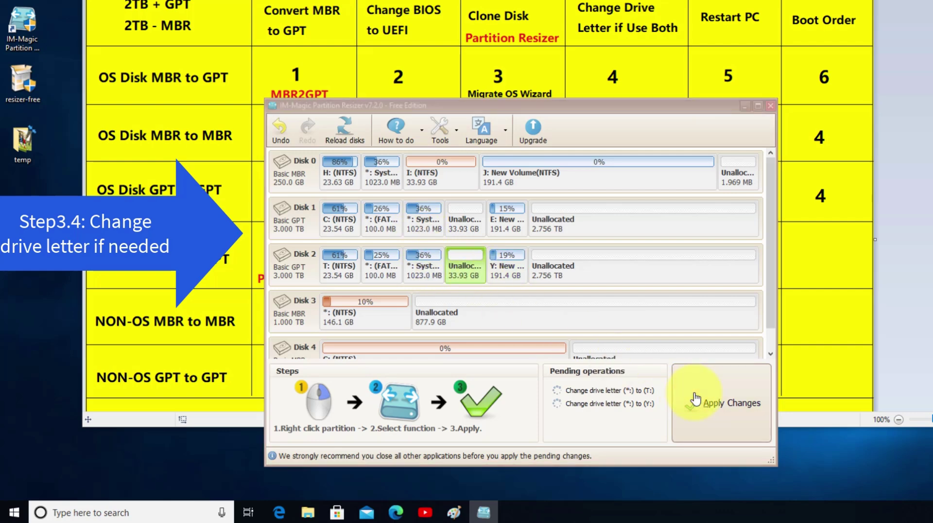
{"action": "left_click", "coordinate": [545, 323]}
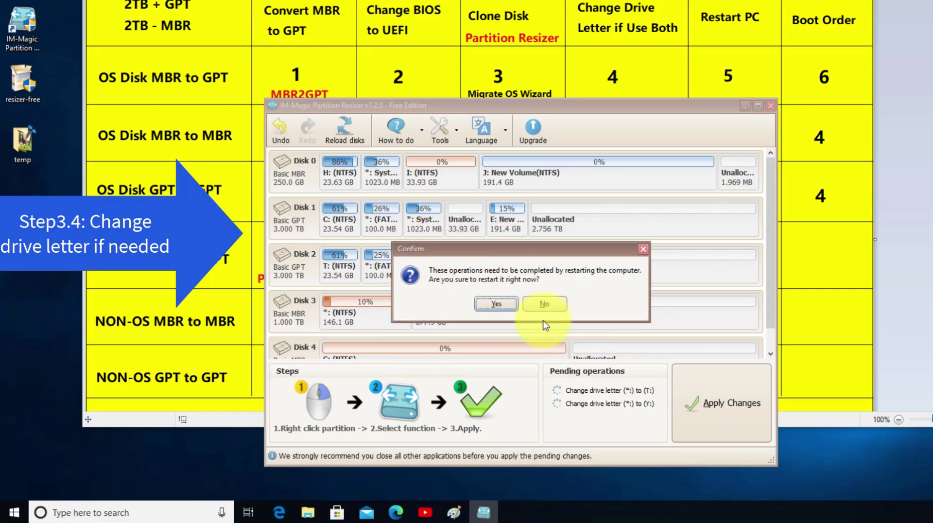
{"action": "left_click", "coordinate": [504, 303]}
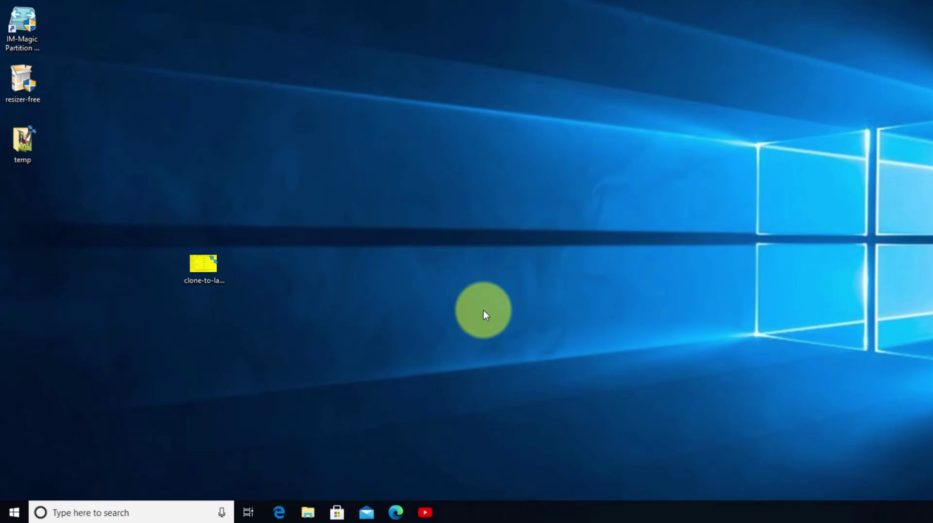
{"action": "right_click", "coordinate": [14, 513]}
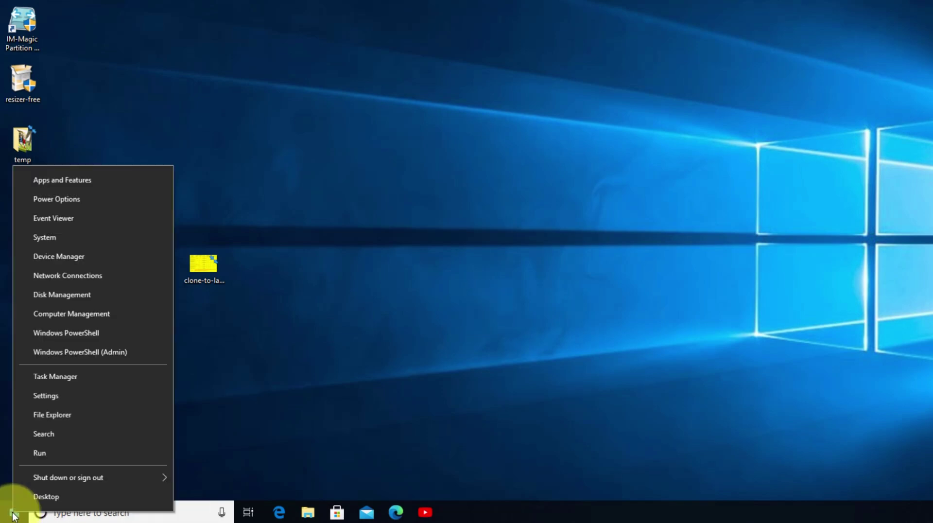
{"action": "left_click", "coordinate": [61, 296]}
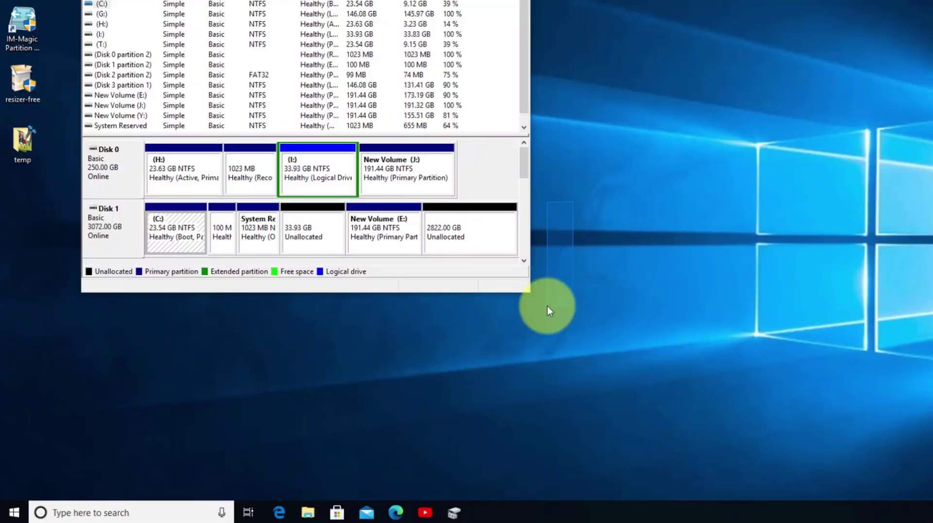
{"action": "left_click", "coordinate": [547, 305]}
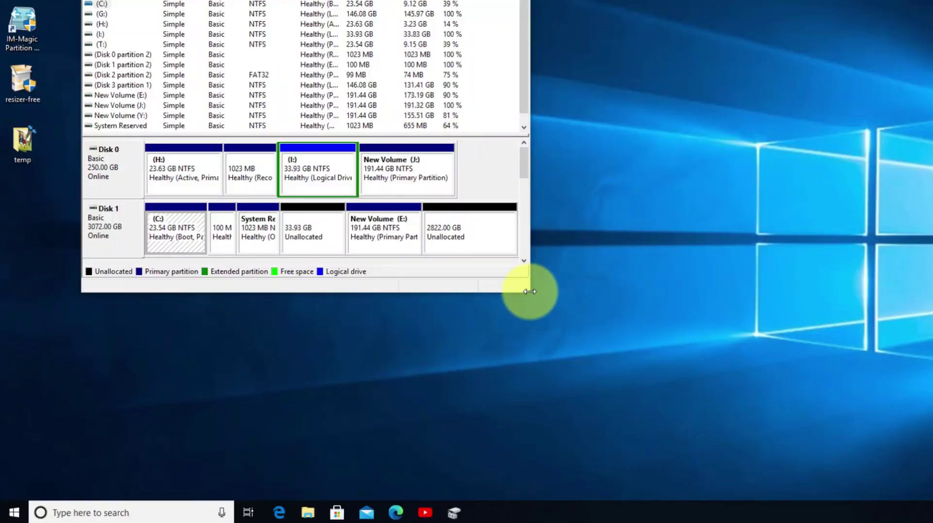
{"action": "left_click_drag", "start_coordinate": [530, 292], "coordinate": [875, 431]}
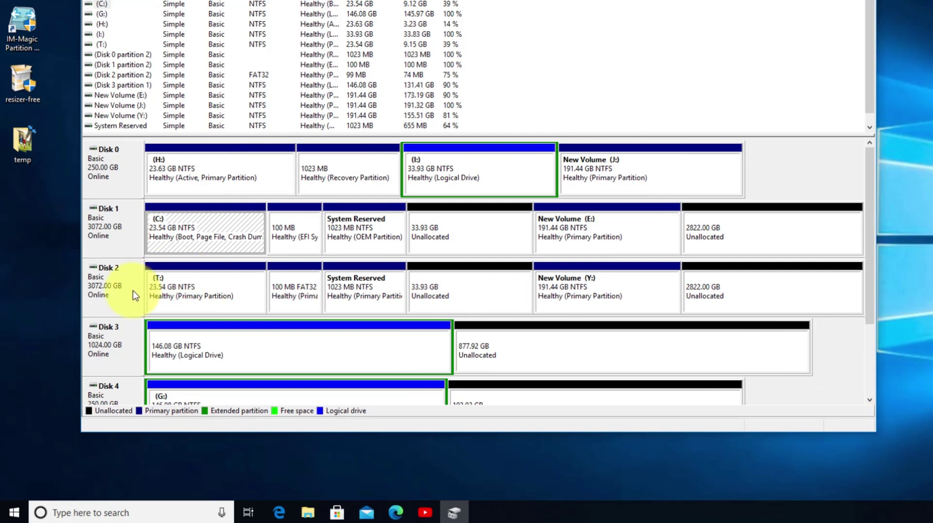
{"action": "left_click", "coordinate": [214, 294]}
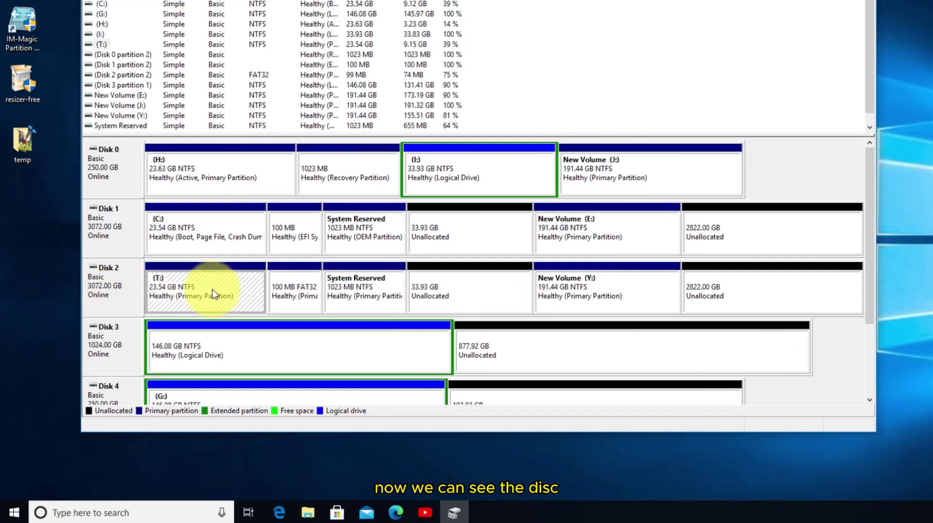
{"action": "left_click", "coordinate": [575, 291]}
{"action": "left_click", "coordinate": [106, 282]}
{"action": "left_click", "coordinate": [119, 228]}
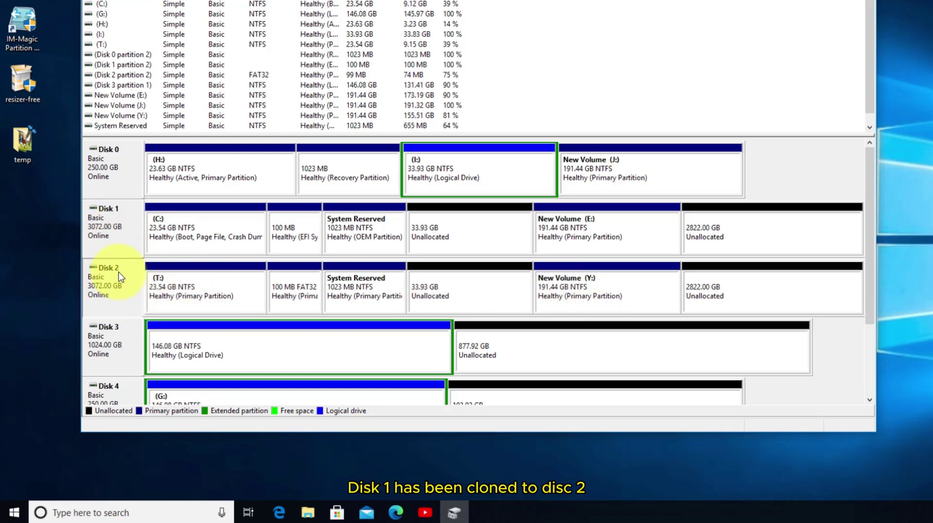
{"action": "left_click", "coordinate": [180, 287]}
{"action": "left_click", "coordinate": [167, 233]}
{"action": "left_click", "coordinate": [170, 284]}
{"action": "left_click", "coordinate": [107, 289]}
{"action": "left_click", "coordinate": [204, 284]}
{"action": "left_click", "coordinate": [106, 292]}
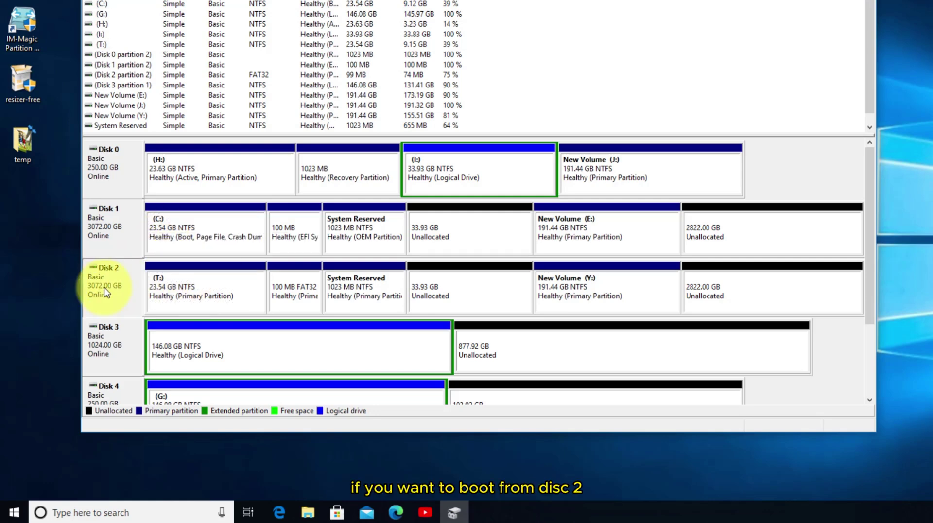
{"action": "left_click", "coordinate": [170, 284]}
{"action": "left_click", "coordinate": [132, 285]}
{"action": "left_click", "coordinate": [177, 291]}
{"action": "left_click", "coordinate": [136, 282]}
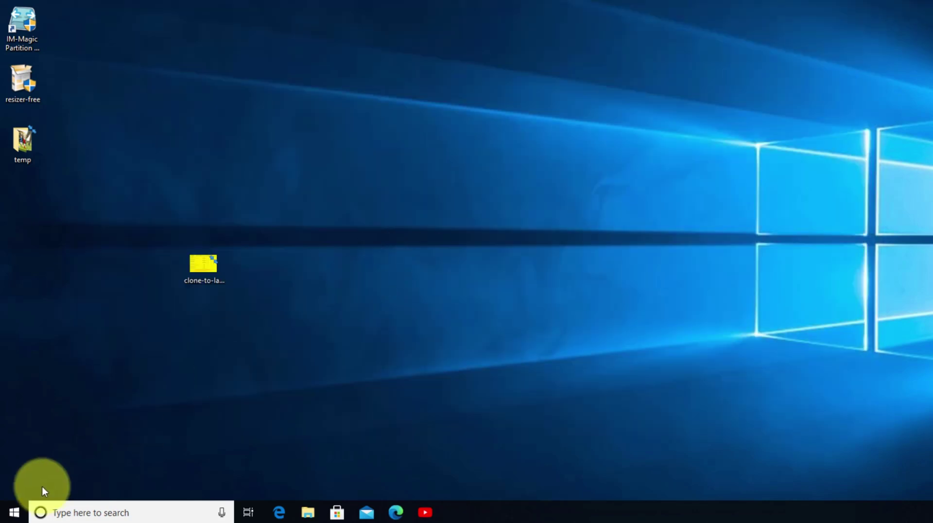
Restart Windows and boot from EFI VMware Virtual SCSI Hard Drive (2.0) in the Boot Manager
{"action": "left_click", "coordinate": [13, 514]}
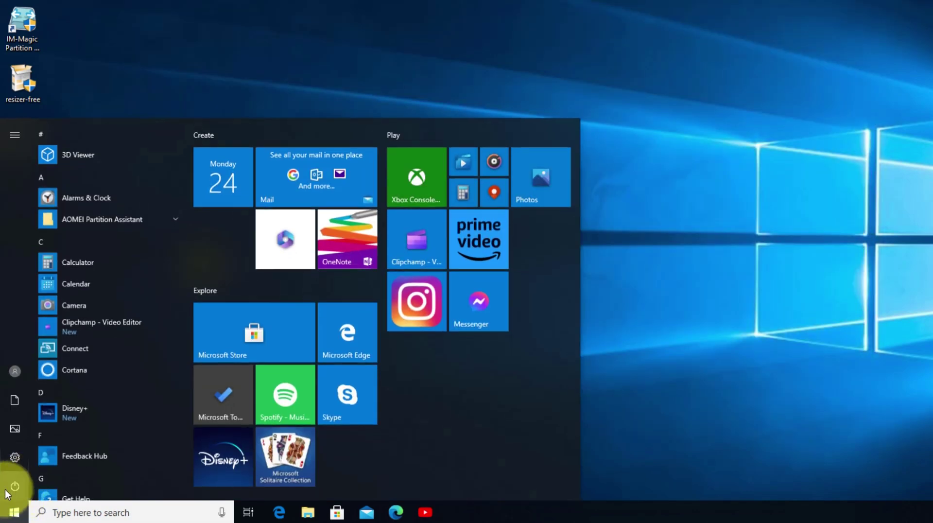
{"action": "left_click", "coordinate": [15, 485]}
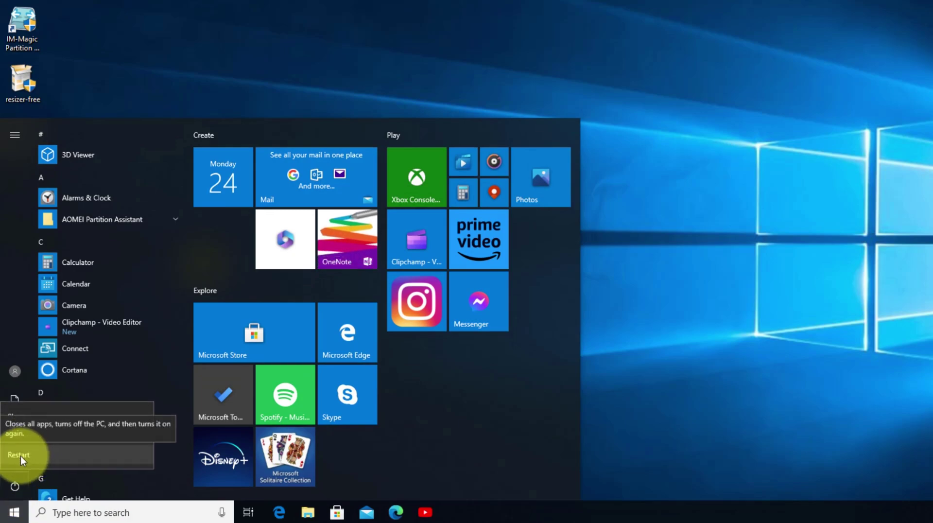
{"action": "left_click", "coordinate": [20, 455]}
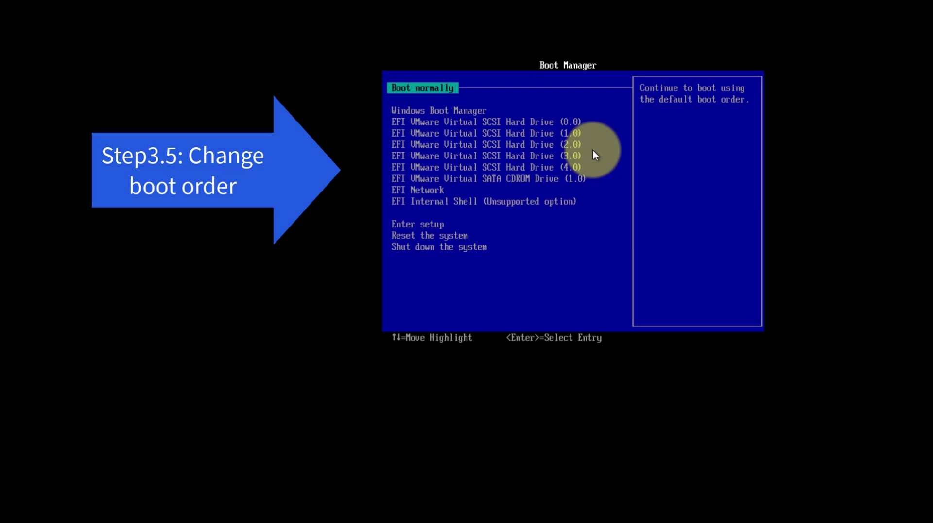
{"action": "key", "text": "Down"}
{"action": "key", "text": "Down"}
{"action": "key", "text": "Down"}
{"action": "key", "text": "Down"}
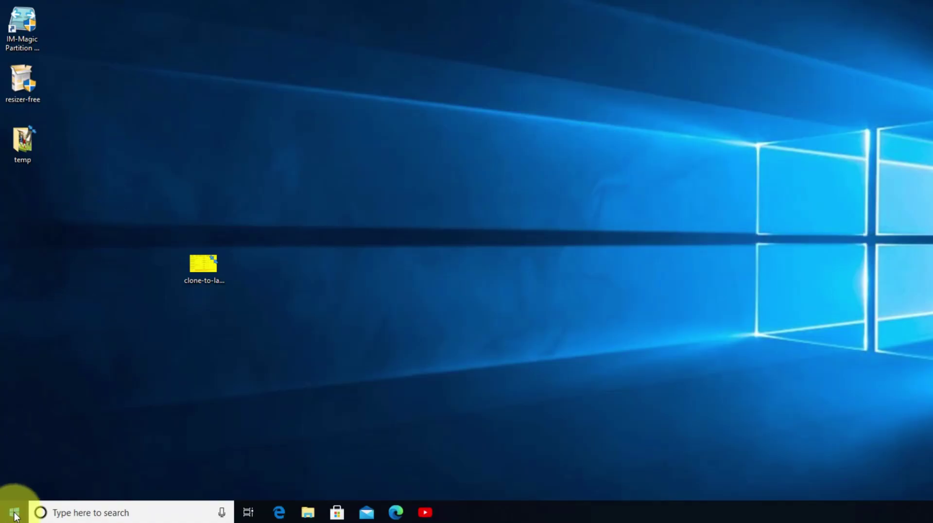
Open Disk Management and enlarge its disk view to show all disks
{"action": "right_click", "coordinate": [15, 515]}
{"action": "left_click", "coordinate": [78, 295]}
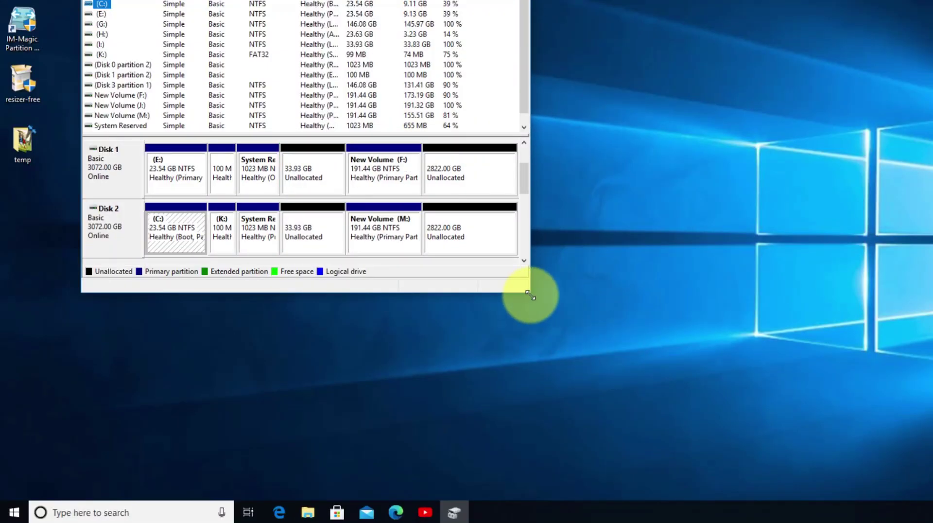
{"action": "left_click_drag", "start_coordinate": [529, 293], "coordinate": [676, 351]}
{"action": "left_click_drag", "start_coordinate": [729, 374], "coordinate": [864, 399]}
{"action": "scroll", "coordinate": [863, 194], "scroll_direction": "up", "scroll_amount": 2}
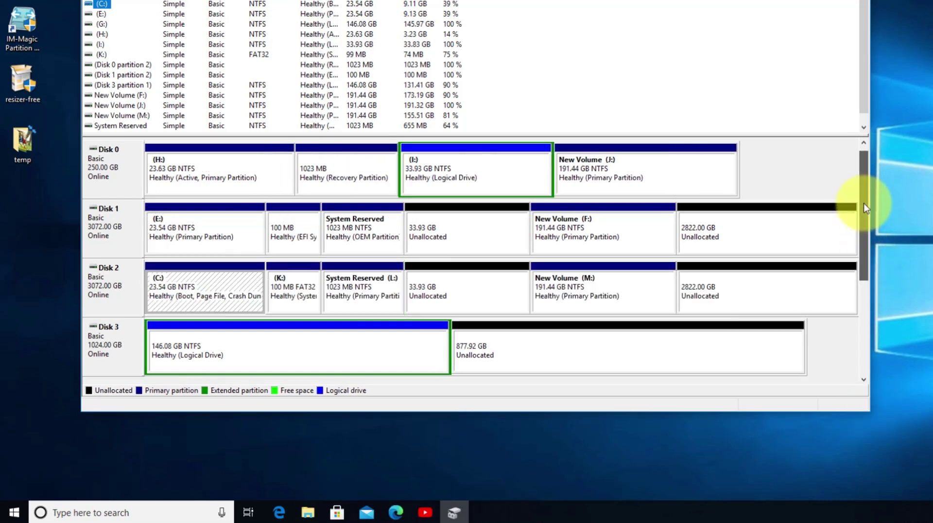
Check that Disk 2's first partition is the C: boot drive
{"action": "left_click", "coordinate": [127, 282]}
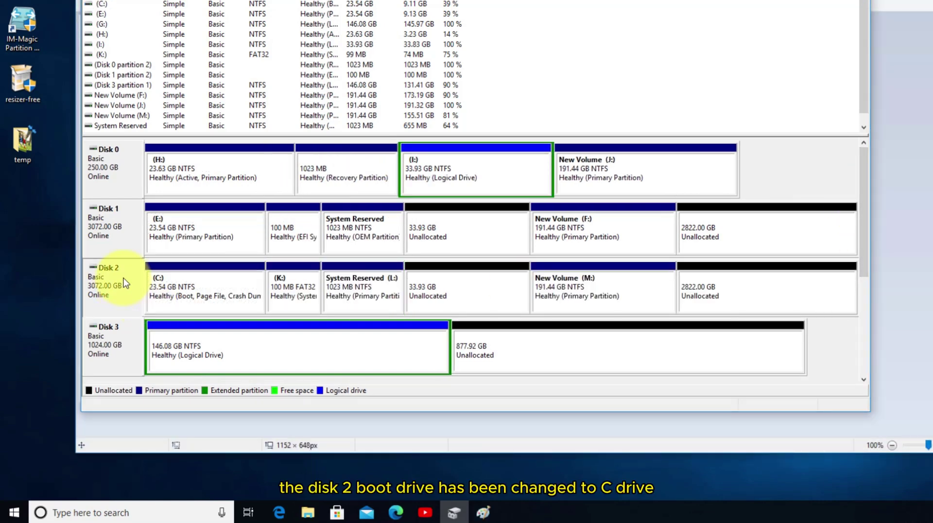
{"action": "left_click", "coordinate": [162, 284]}
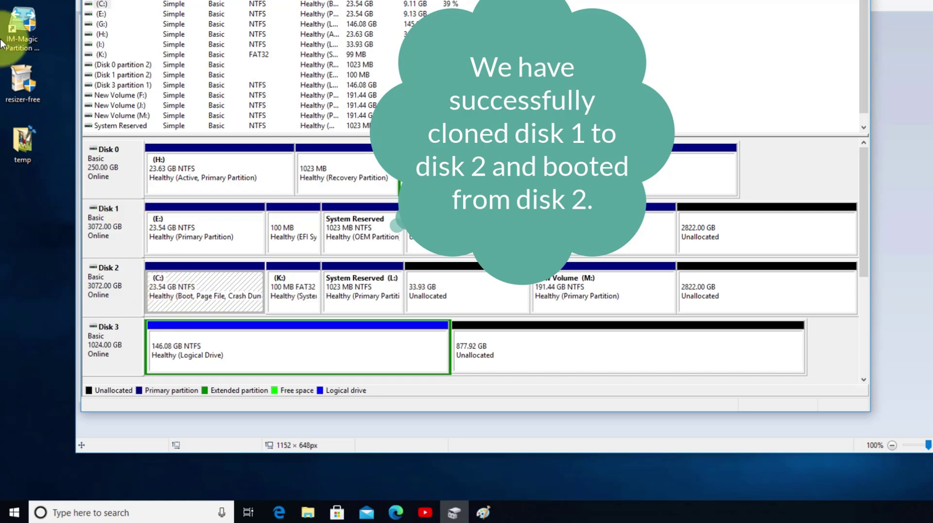
{"action": "left_click", "coordinate": [114, 293]}
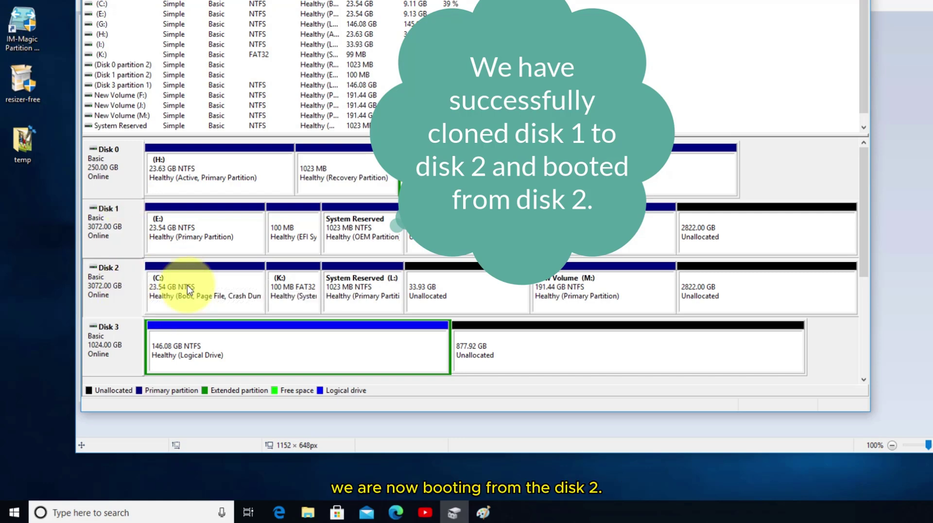
{"action": "left_click", "coordinate": [192, 286]}
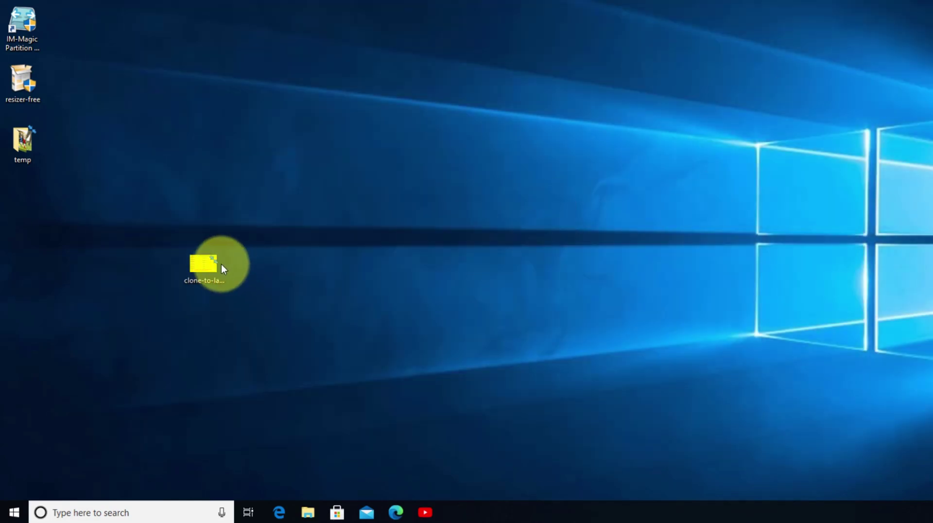
Open the clone-to-larger-disk image in Paint and enlarge the window to show all three Notes lines
{"action": "right_click", "coordinate": [223, 267]}
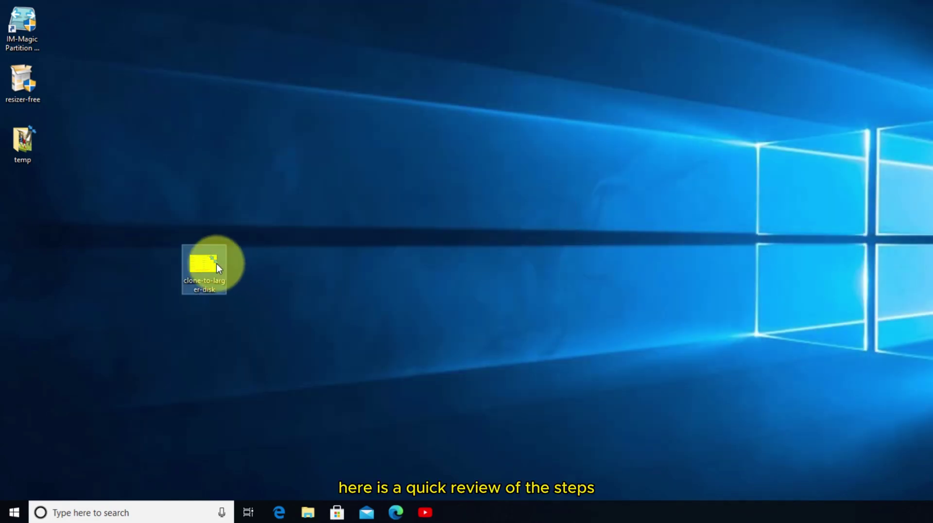
{"action": "left_click", "coordinate": [247, 16]}
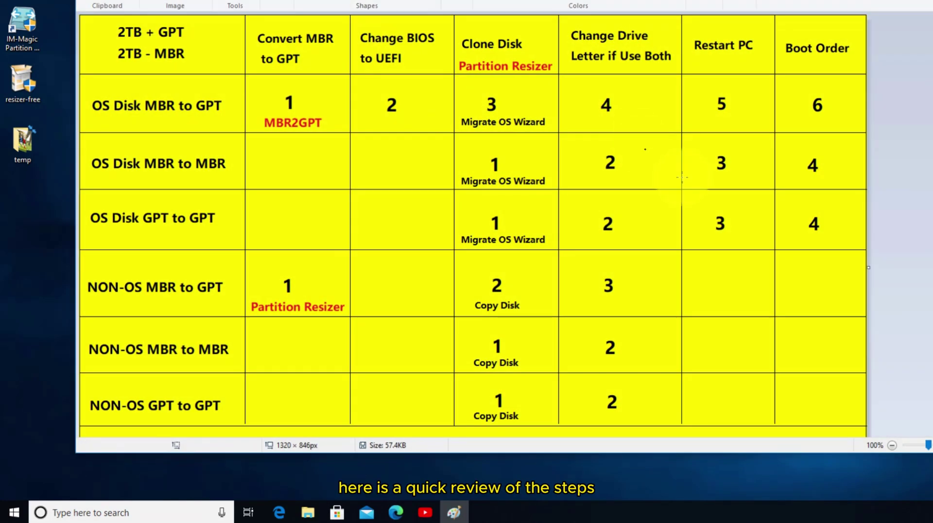
{"action": "left_click_drag", "start_coordinate": [837, 452], "coordinate": [837, 493]}
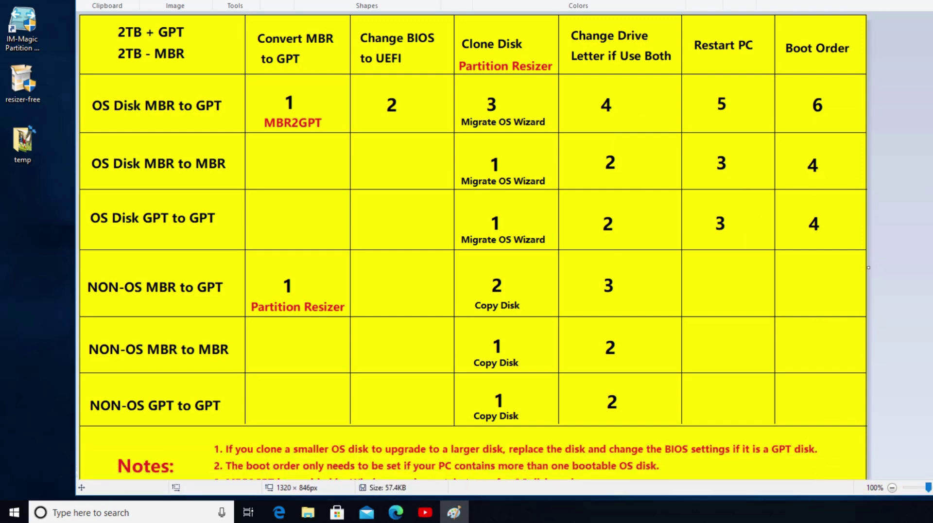
{"action": "left_click_drag", "start_coordinate": [575, 469], "coordinate": [573, 500]}
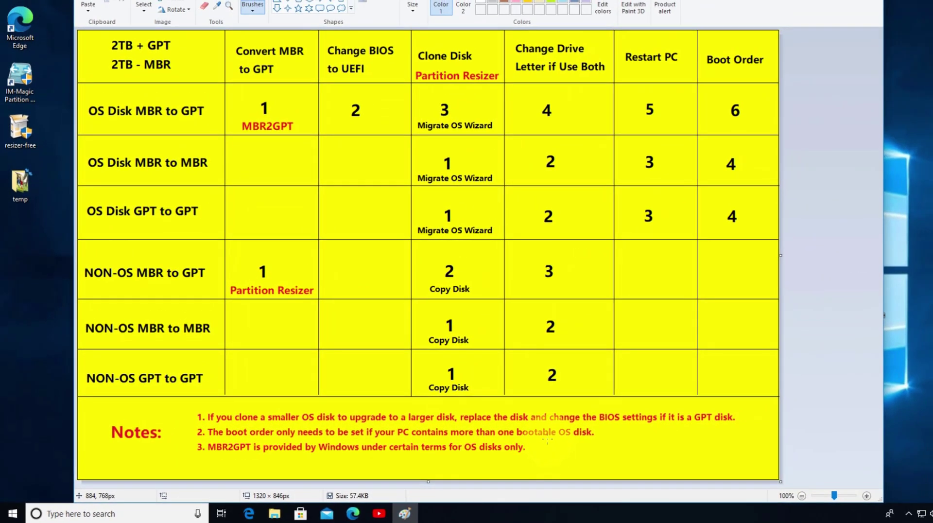